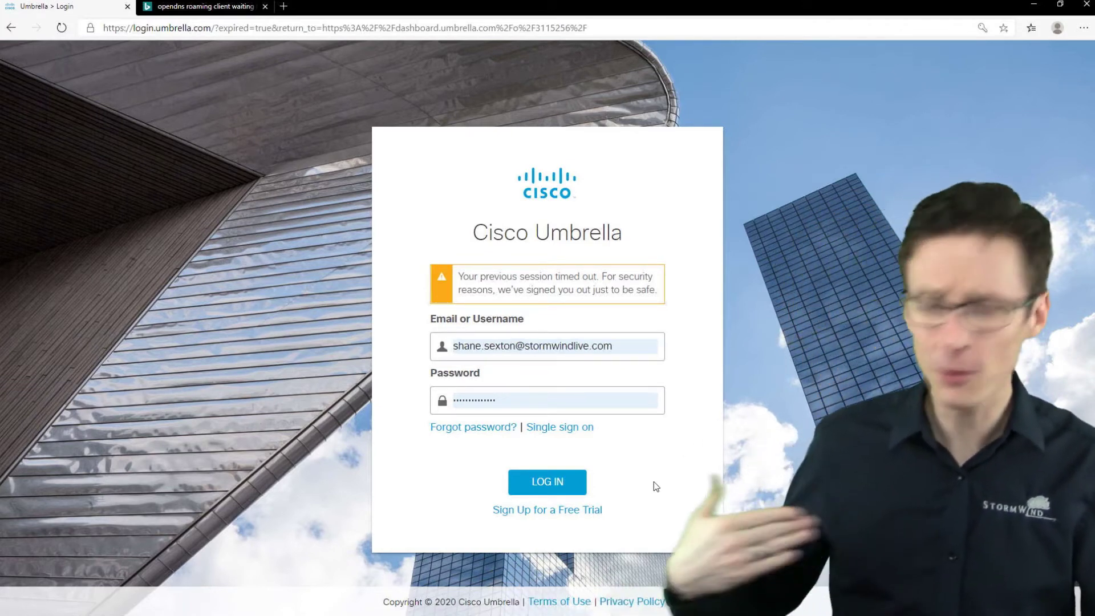
Sign in and review the Overview: 100 DNS requests, 1 of 2 roaming clients active.
left_click(692, 494)
left_click(557, 482)
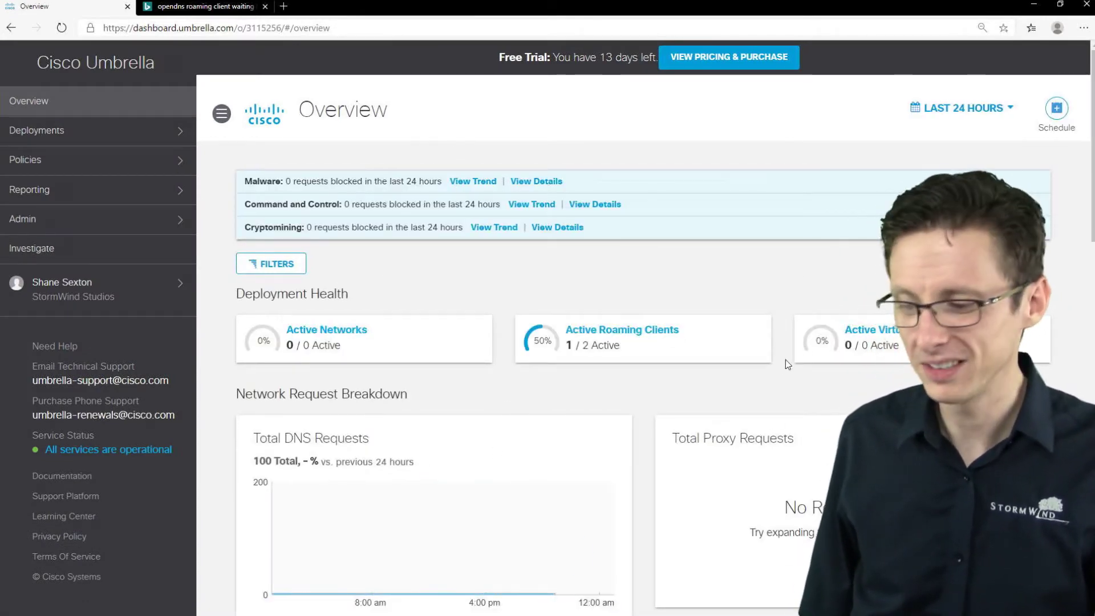
scroll(765, 341, "down", 1)
scroll(766, 341, "down", 1)
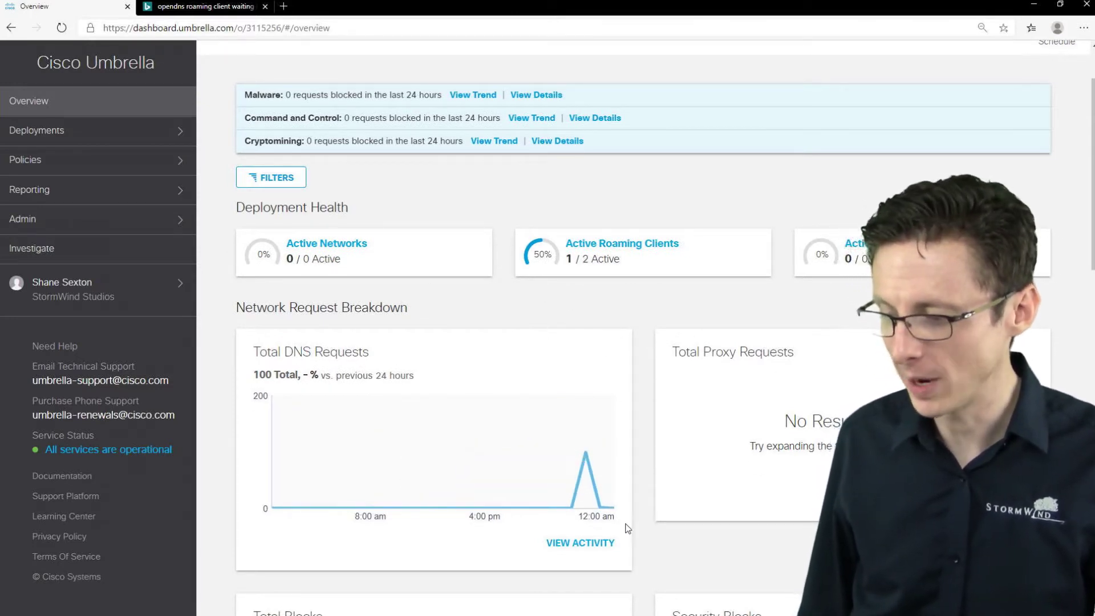
scroll(730, 497, "up", 2)
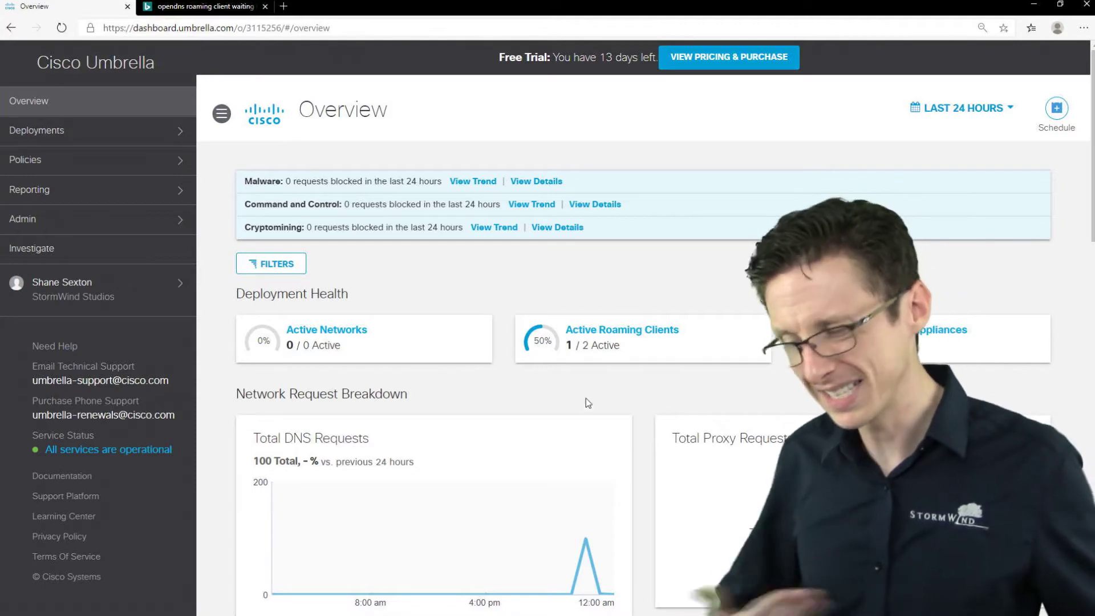
scroll(654, 334, "down", 3)
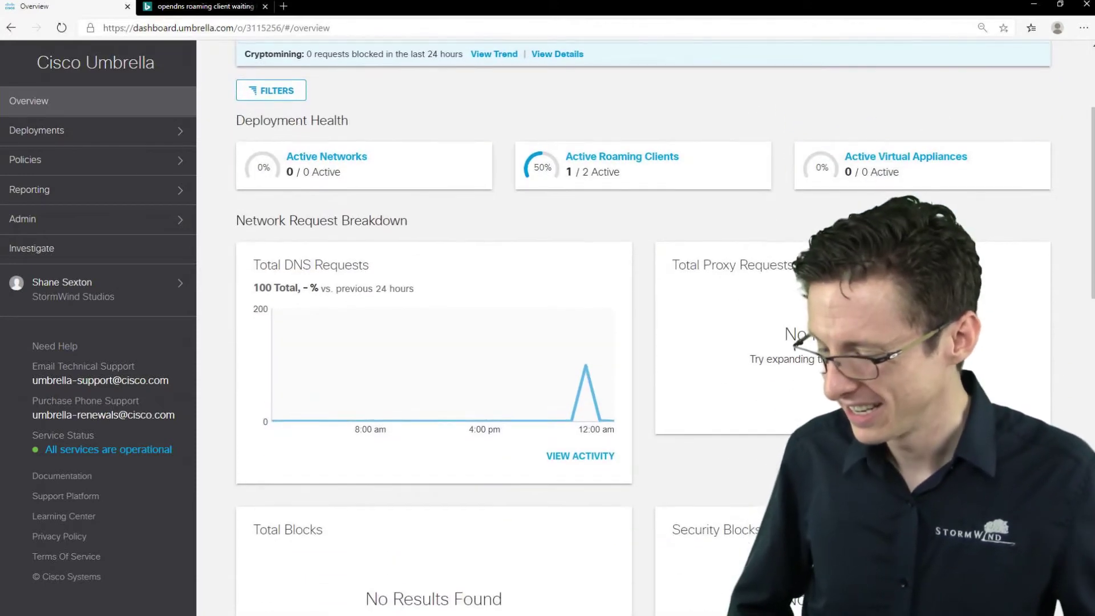
scroll(654, 335, "up", 3)
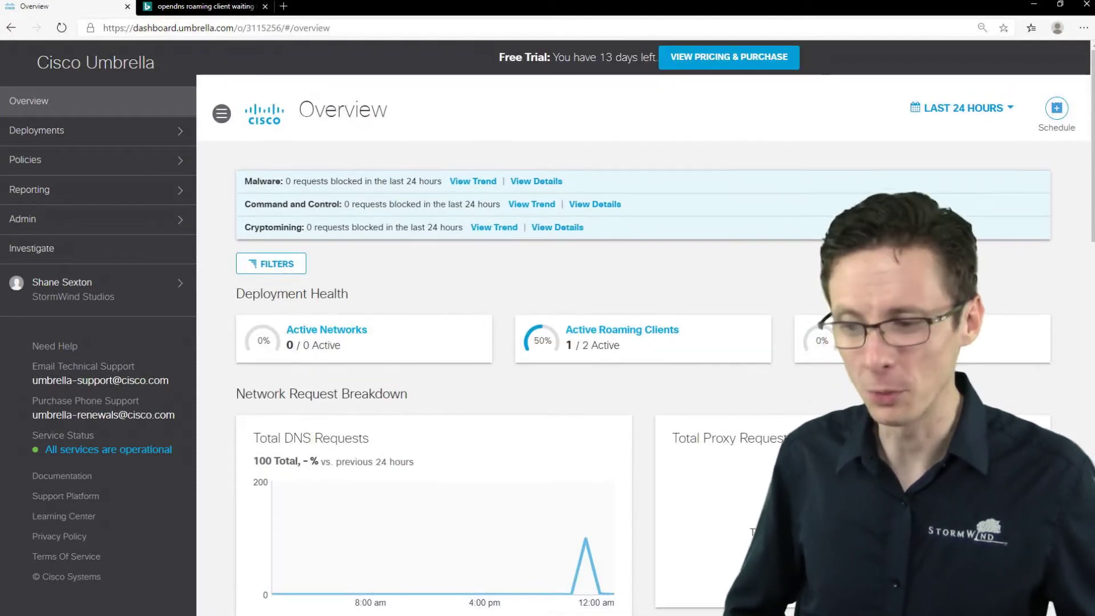
Go to Deployments > Roaming Computers and preview, then dismiss, the Roaming Client download options.
left_click(80, 135)
left_click(130, 253)
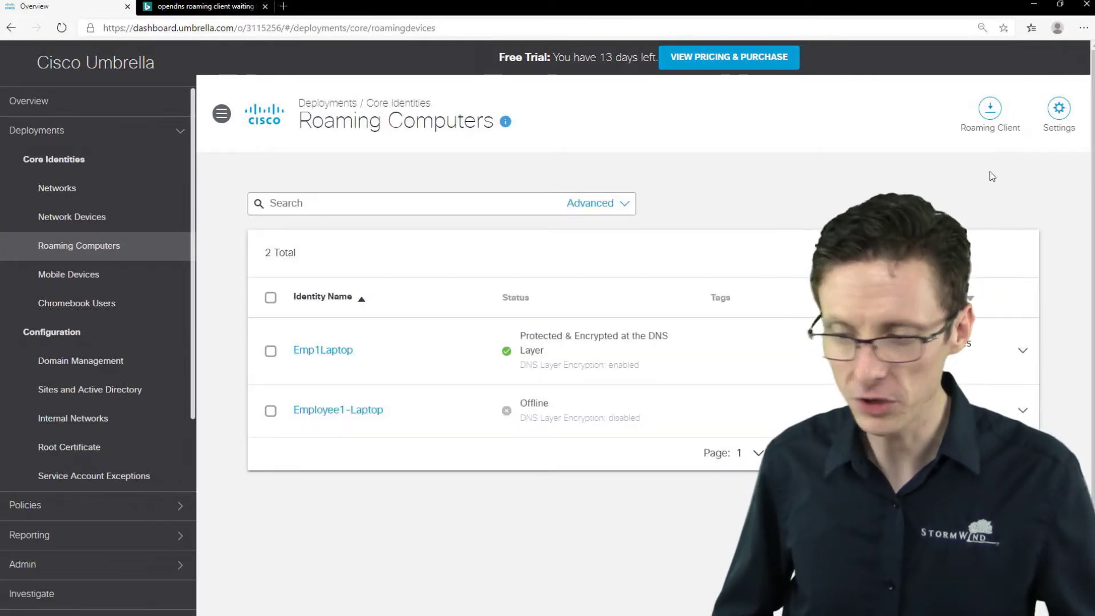
left_click(990, 108)
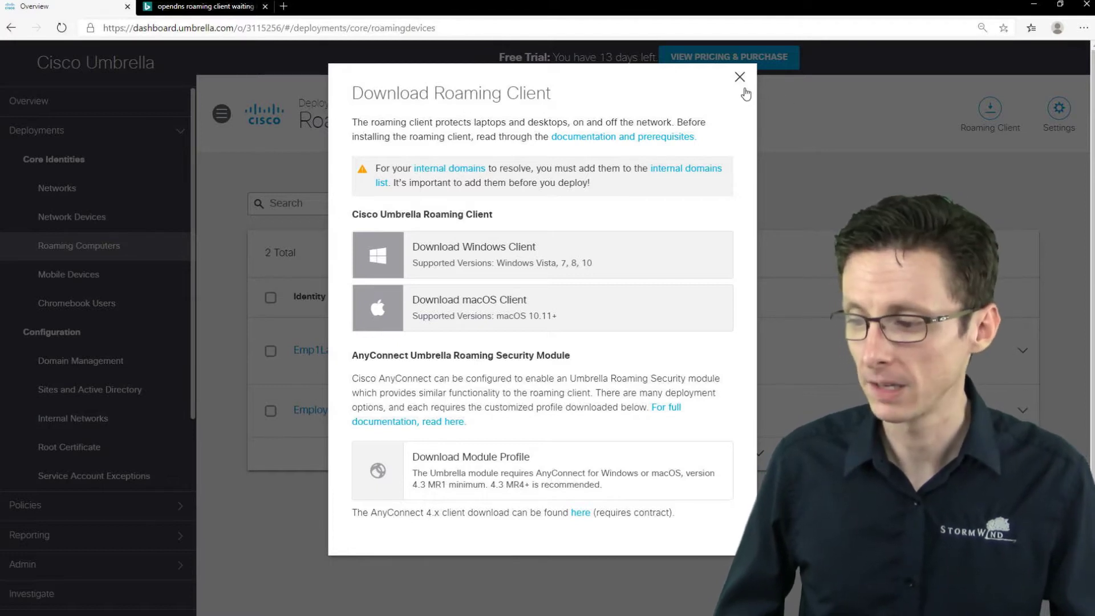
left_click(740, 78)
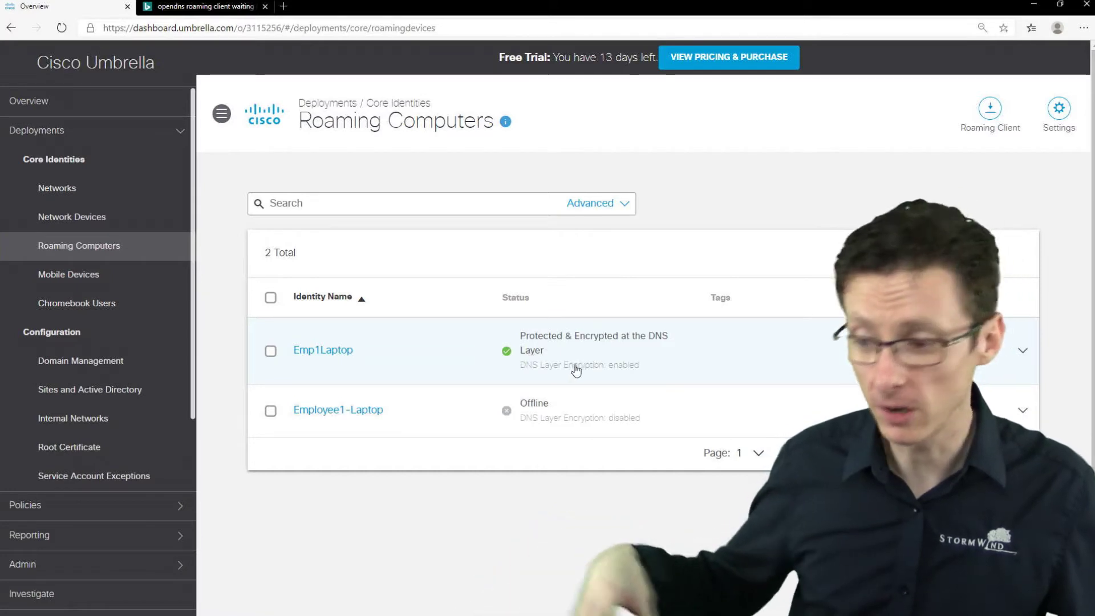
On the Windows VM, inspect Setup.msi and OrgInfo.json in the OpenDNS-URC-win-2.2.356 folder, then close it.
left_click(562, 607)
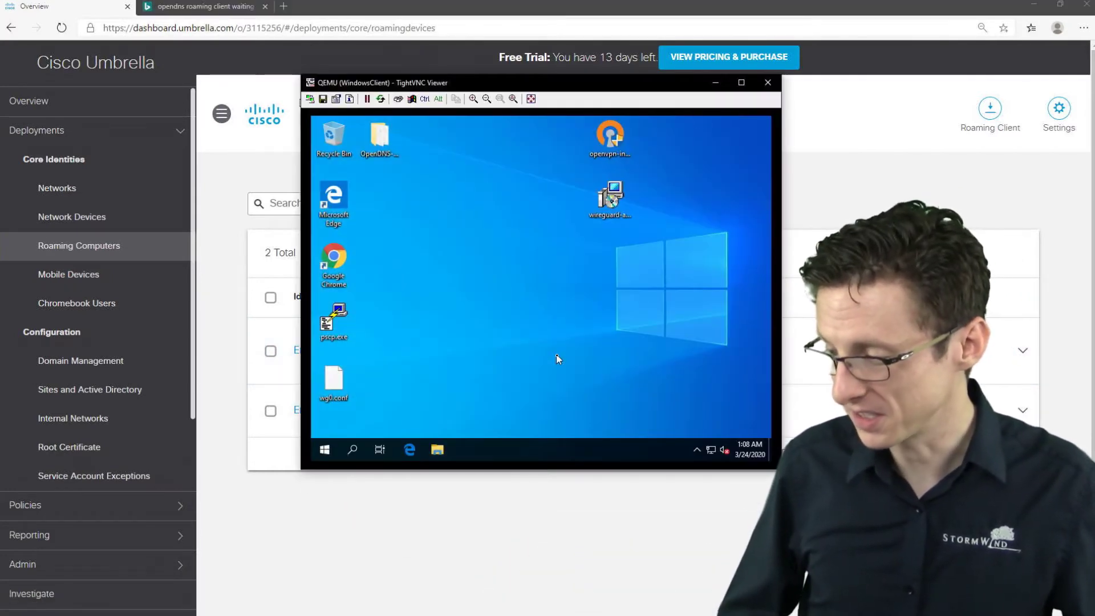
double_click(393, 137)
left_click(450, 220)
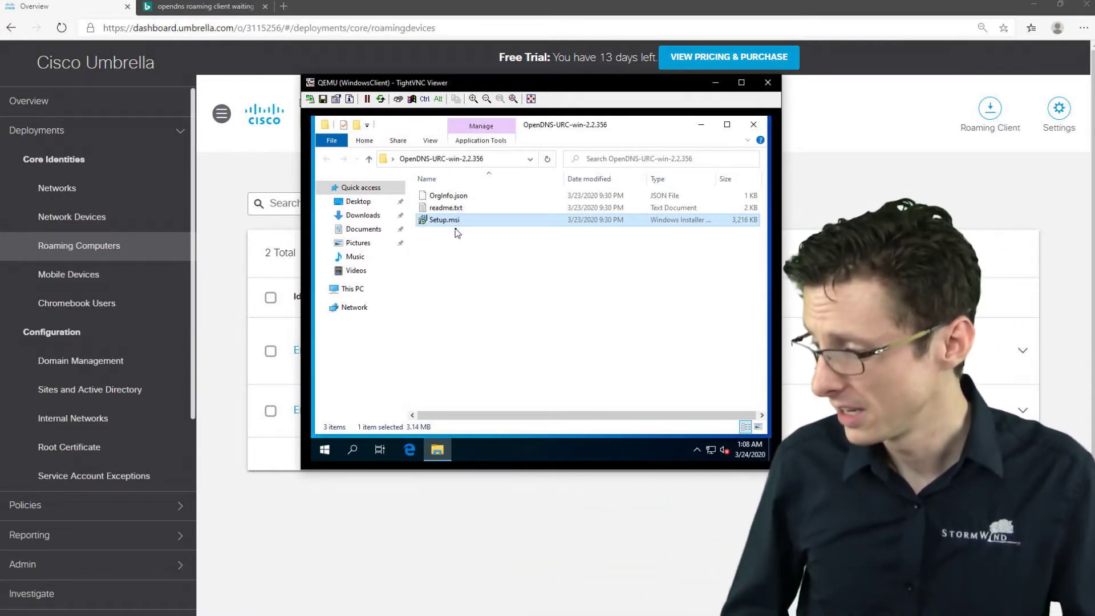
left_click(459, 198)
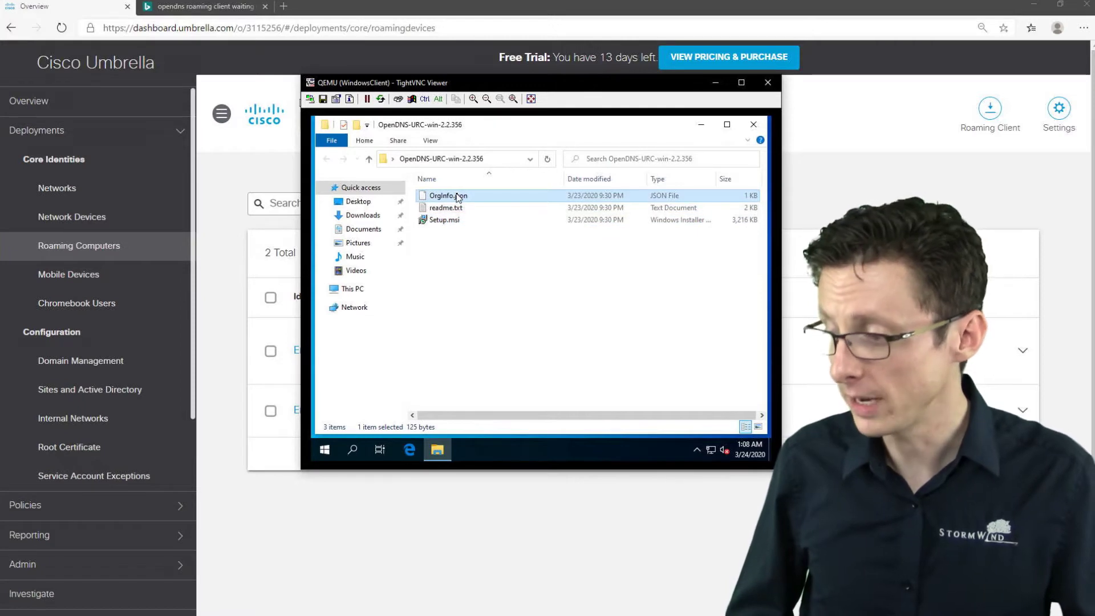
right_click(458, 196)
left_click(664, 291)
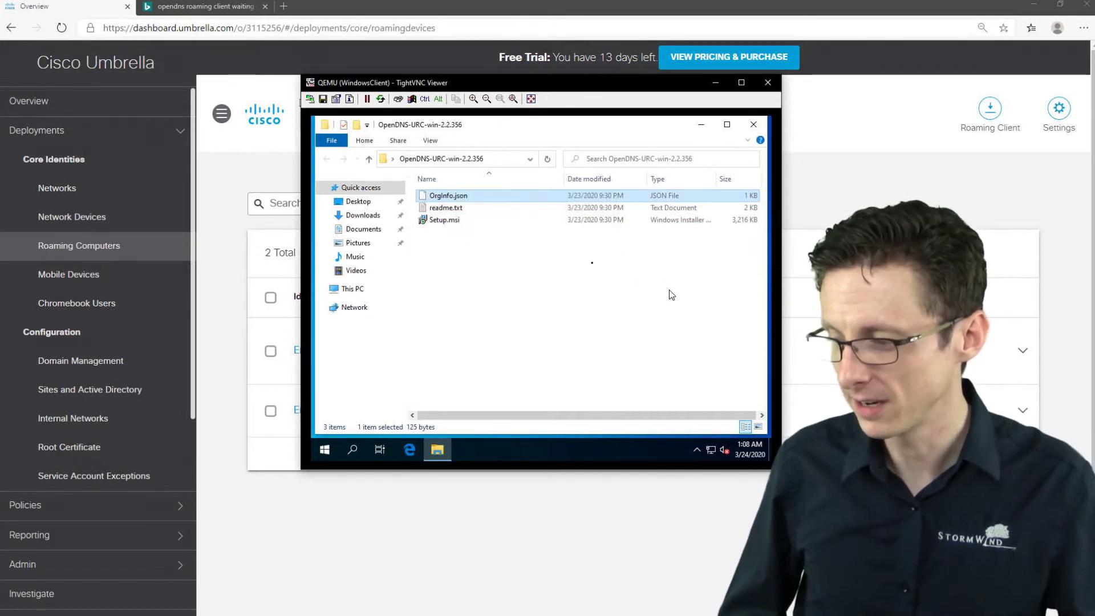
left_click(664, 291)
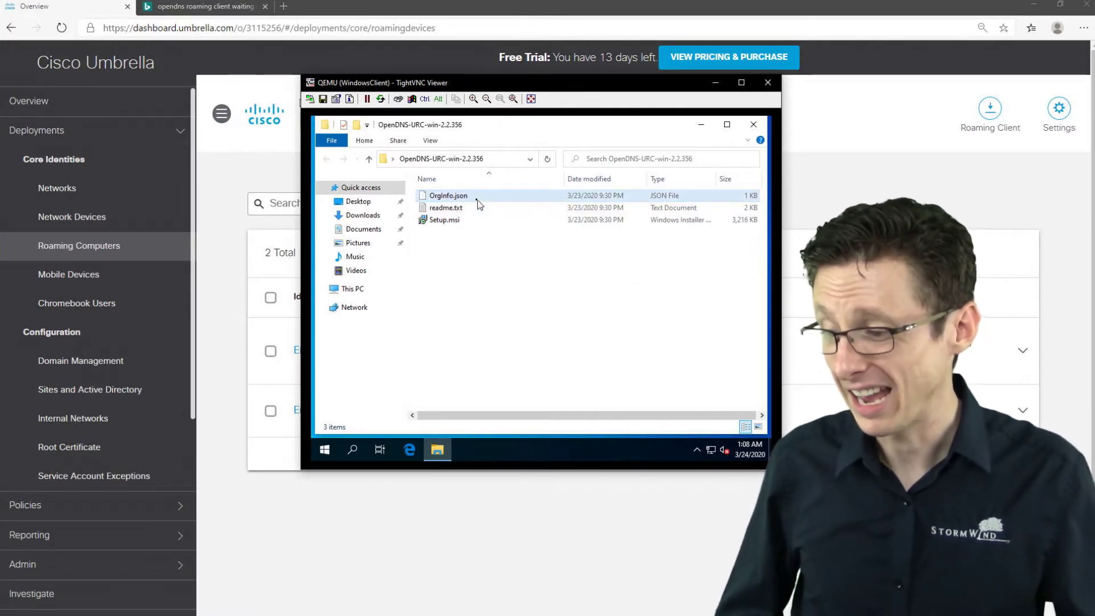
left_click(753, 124)
left_click(858, 177)
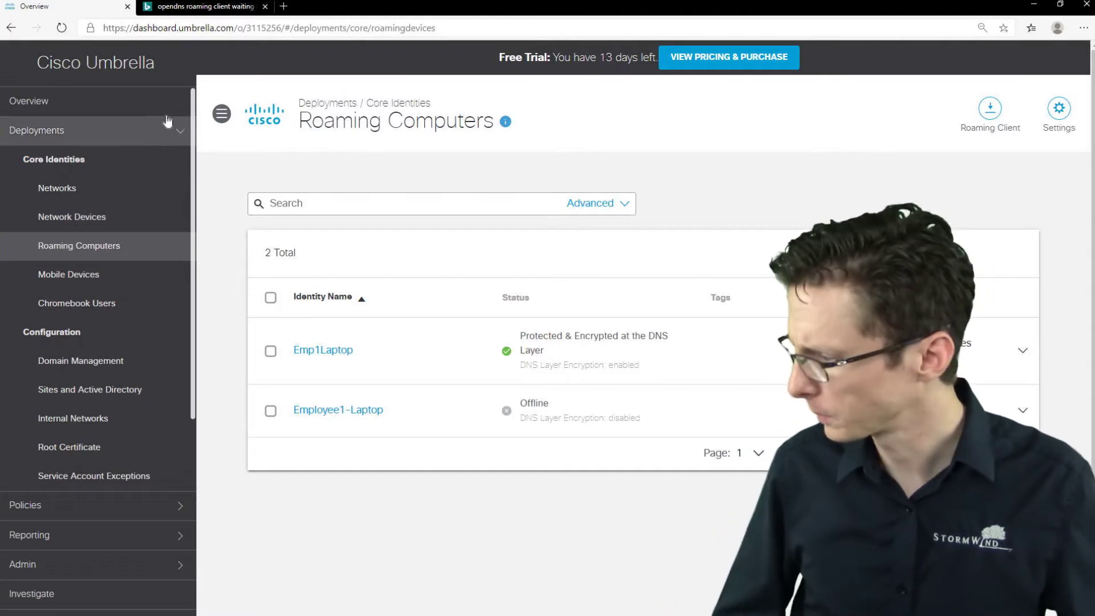
Reload the Roaming Computers list and switch back to the Windows VM desktop.
left_click(113, 250)
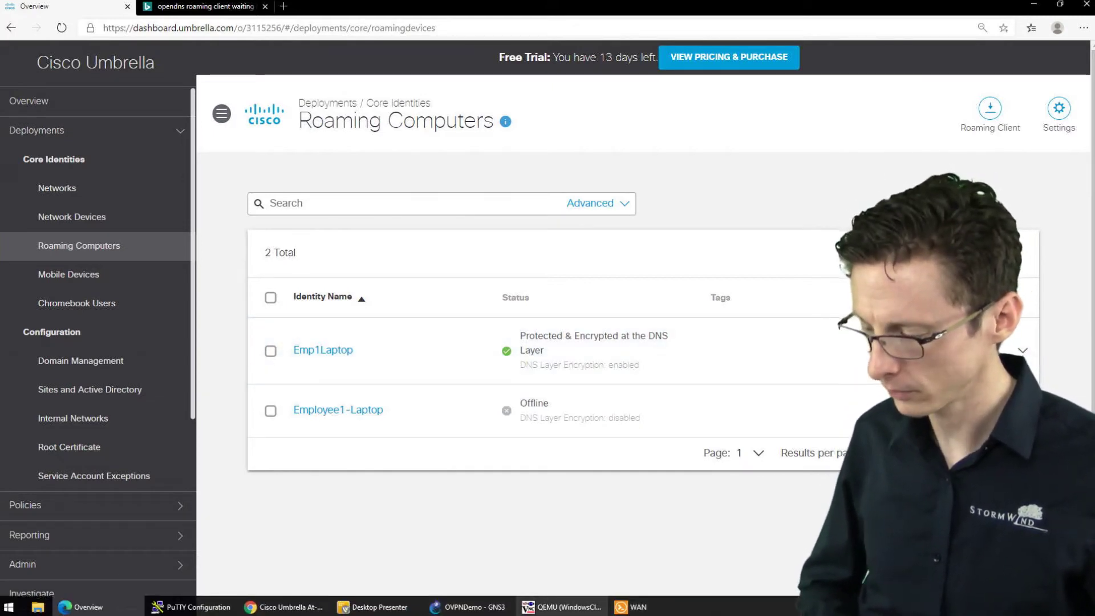
left_click(561, 607)
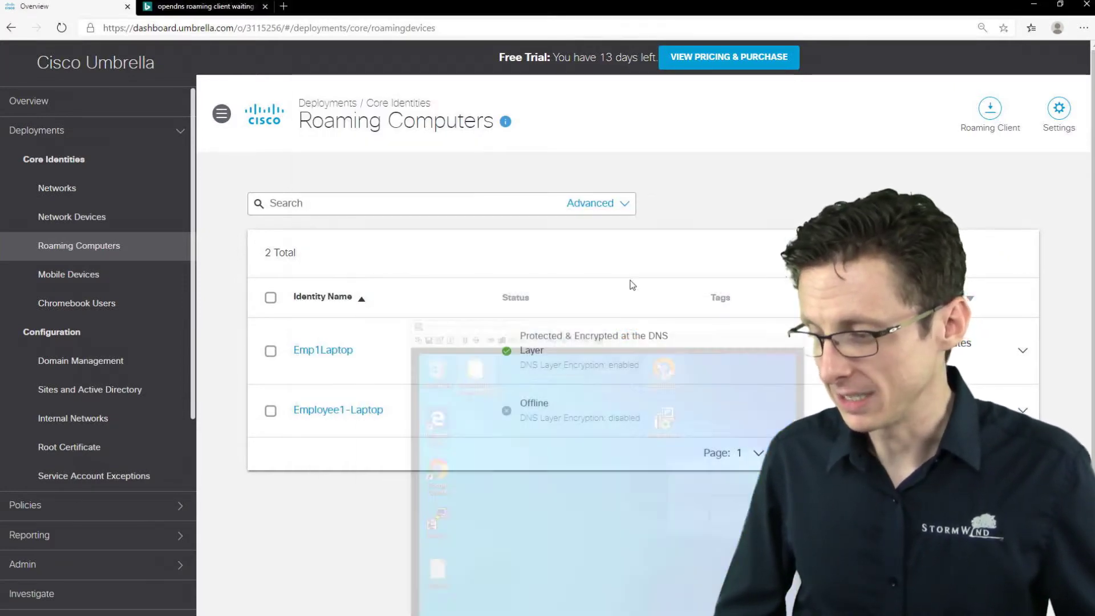
Minimize the TightVNC Viewer window to reveal the Roaming Computers list.
left_click(715, 82)
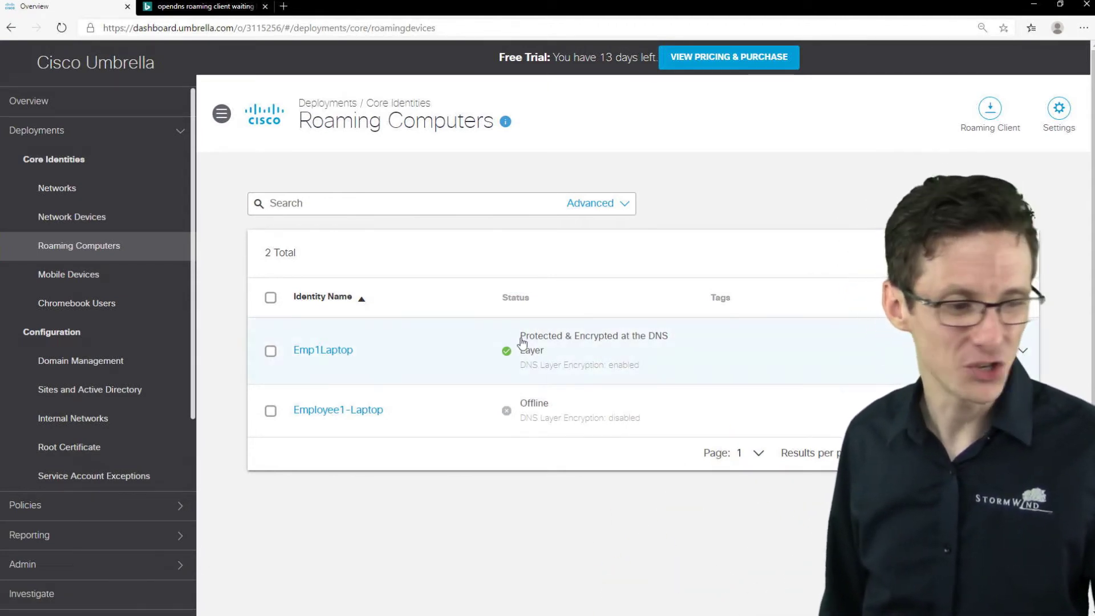
Expand Emp1Laptop to view Windows 10, RC version 2.2.356 and DNS Layer Security Yes.
left_click(800, 361)
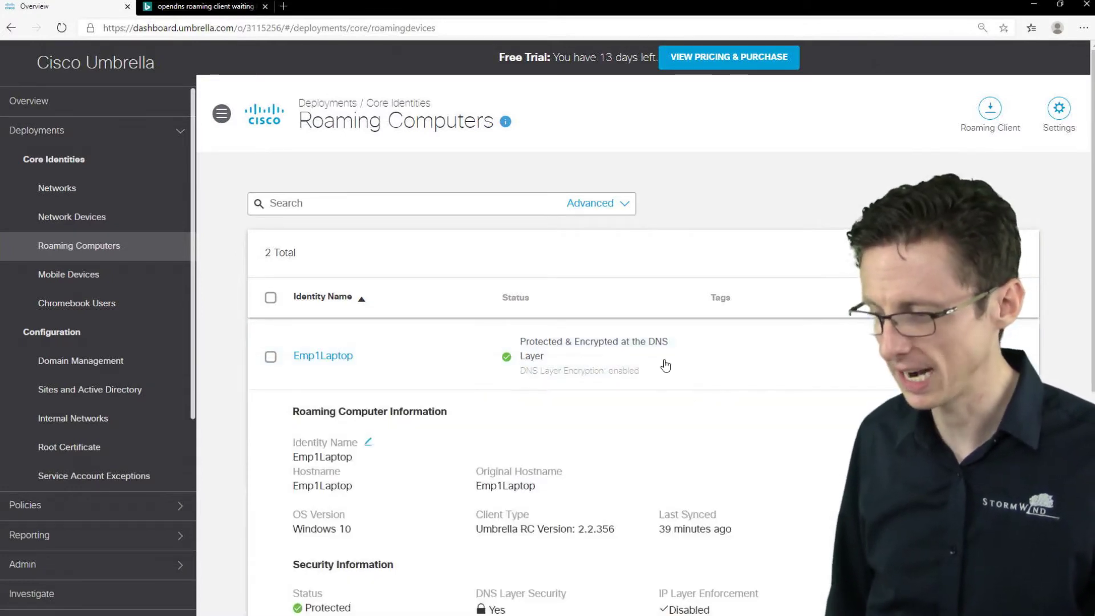
scroll(395, 289, "down", 3)
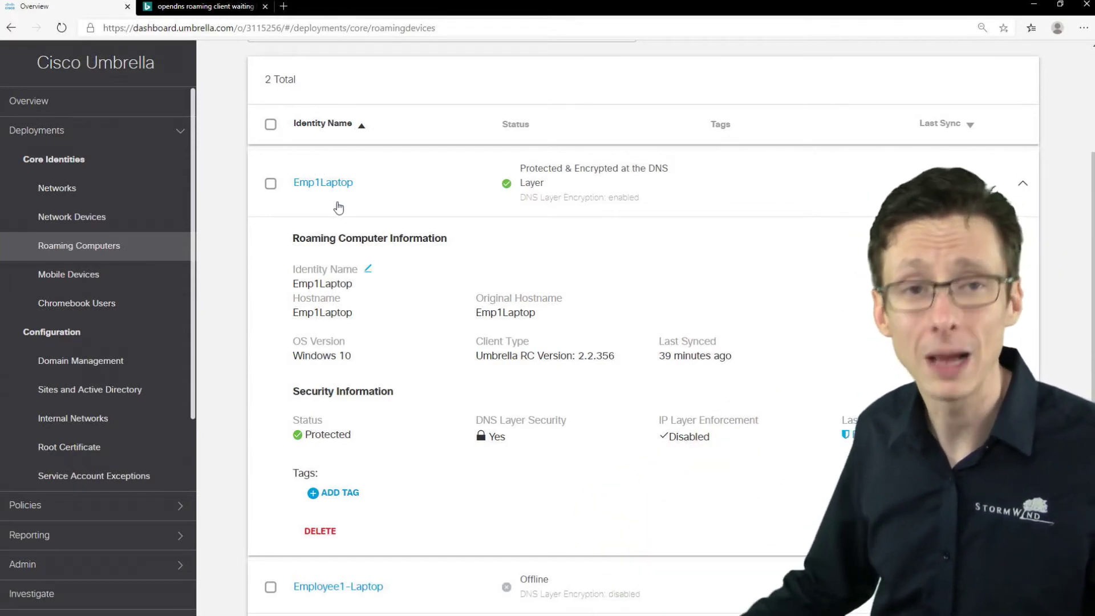
scroll(122, 342, "down", 3)
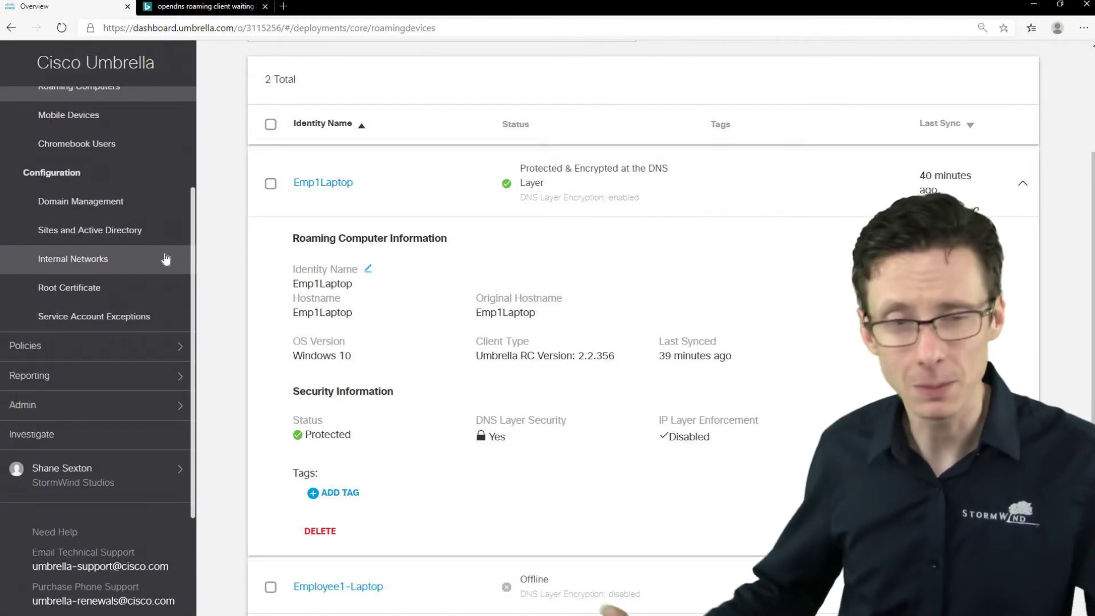
Open the Policies list and start adding a new policy.
left_click(114, 347)
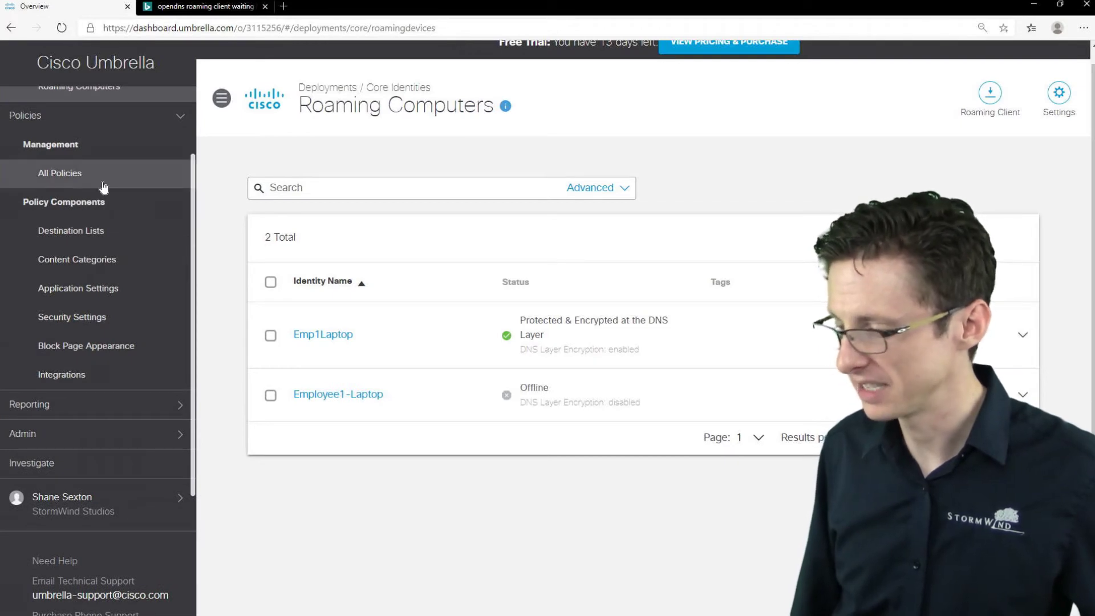
left_click(73, 174)
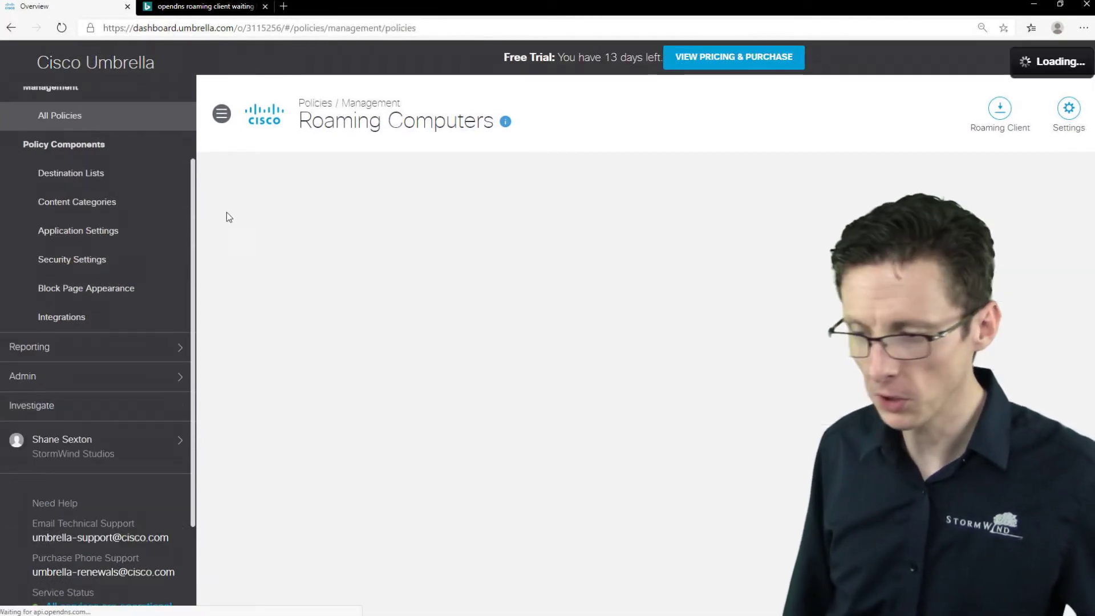
scroll(58, 137, "up", 1)
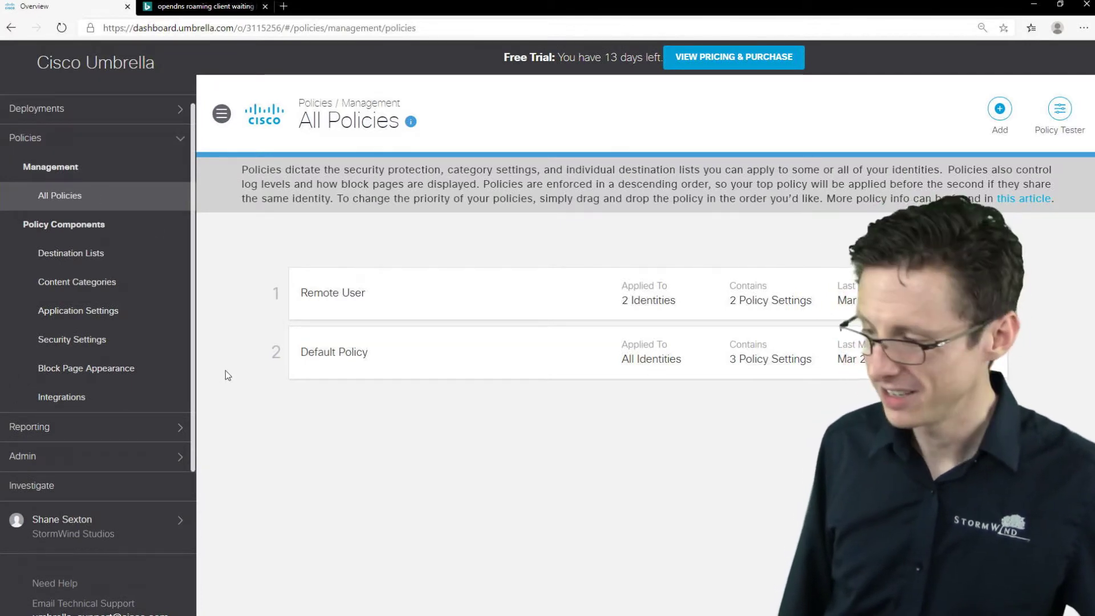
left_click(999, 108)
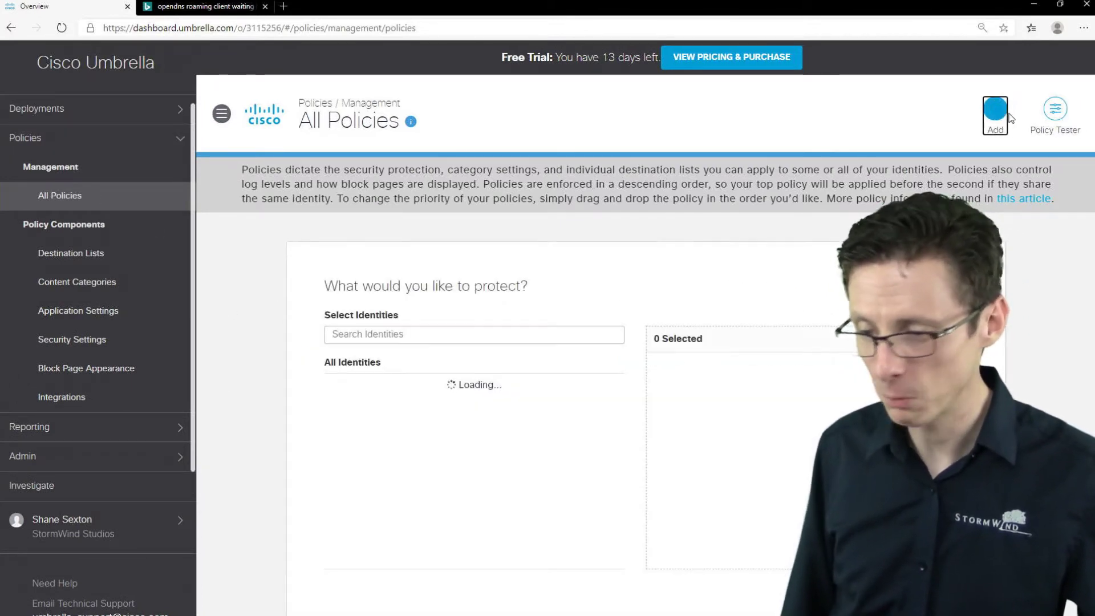
scroll(678, 242, "down", 2)
scroll(348, 388, "down", 4)
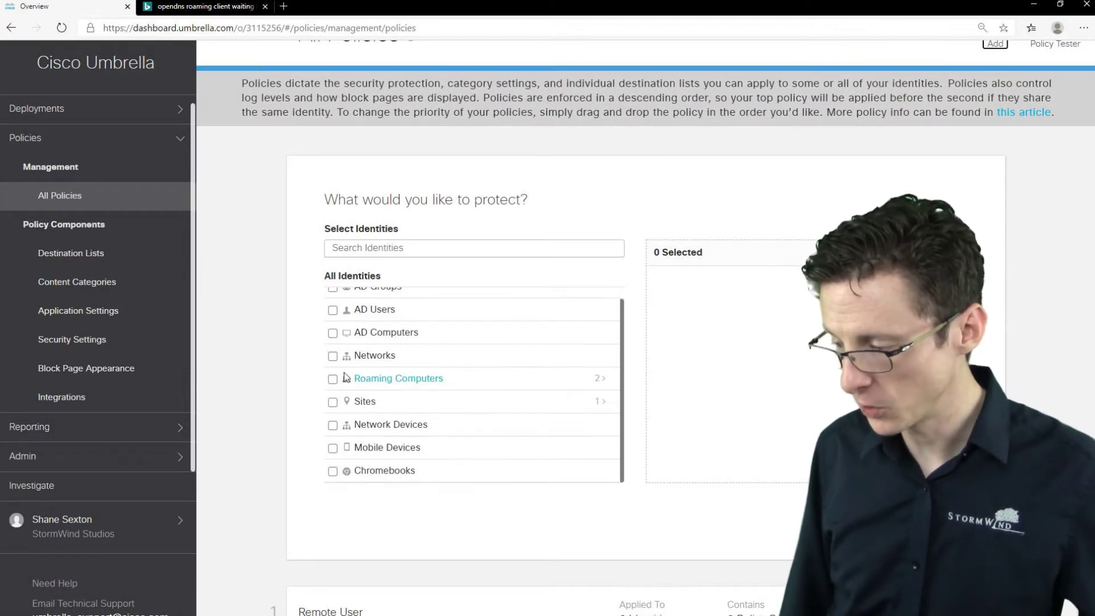
scroll(281, 356, "up", 3)
scroll(384, 473, "up", 1)
scroll(679, 420, "down", 2)
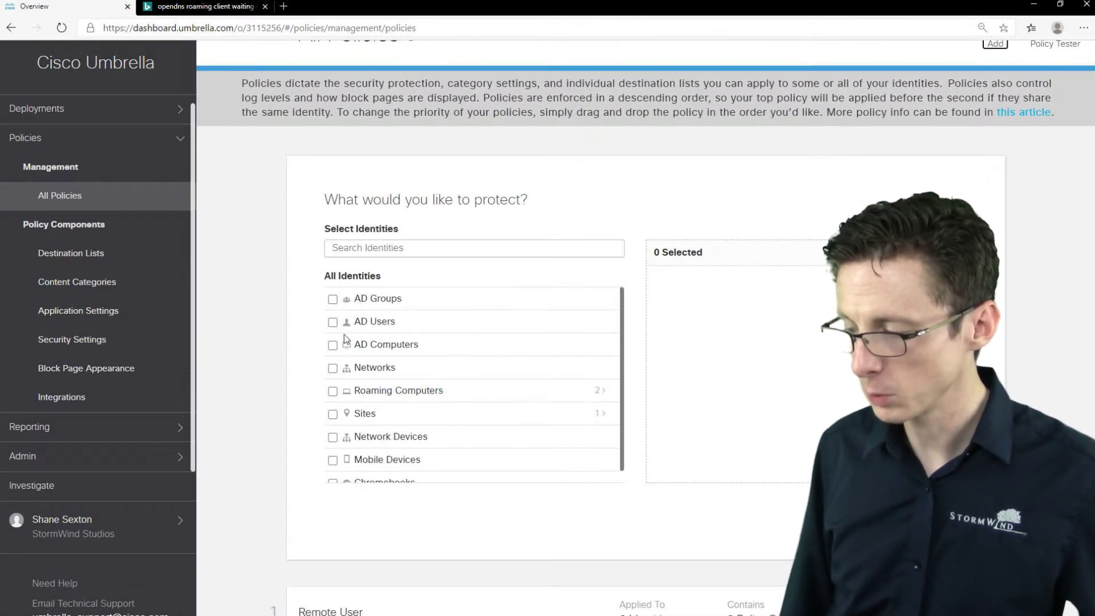
In Select Identities, try selecting and clearing individual and all roaming computers.
left_click(384, 394)
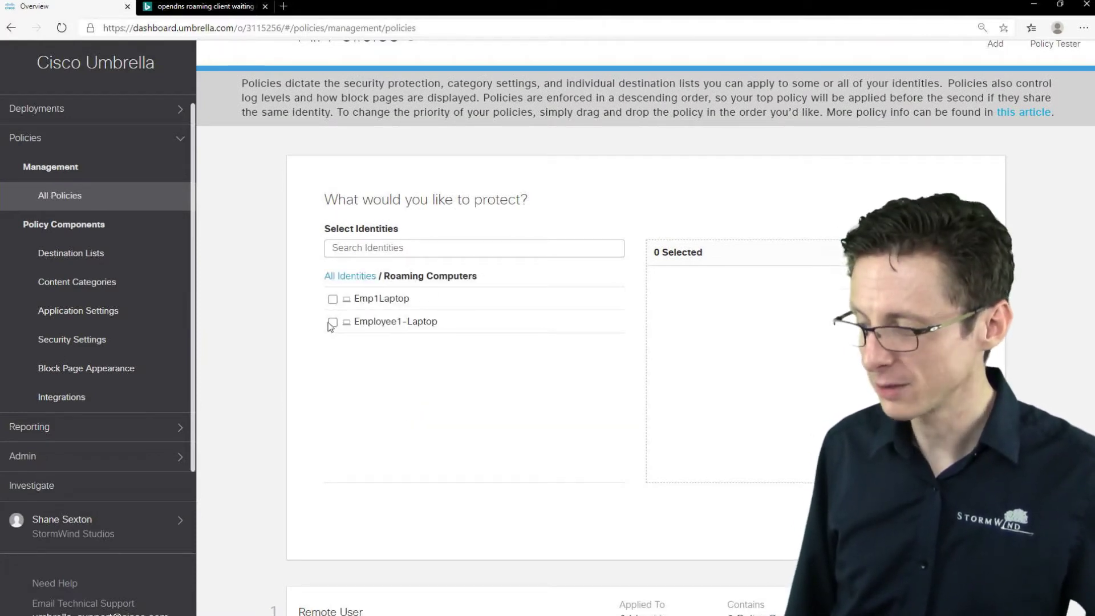
left_click(332, 323)
left_click(332, 299)
left_click(333, 322)
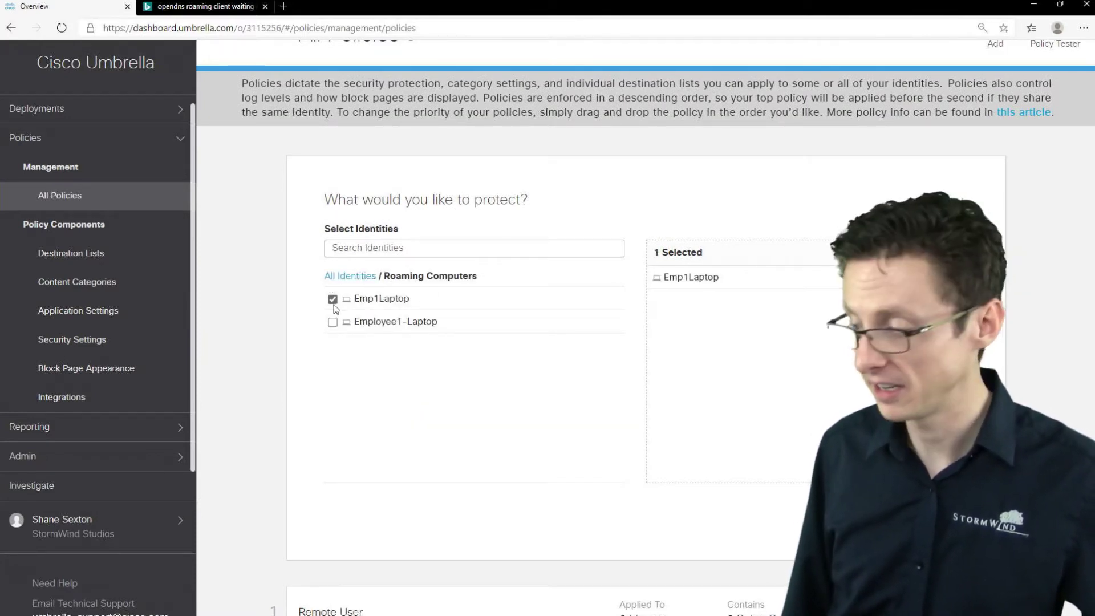
left_click(332, 299)
left_click(350, 277)
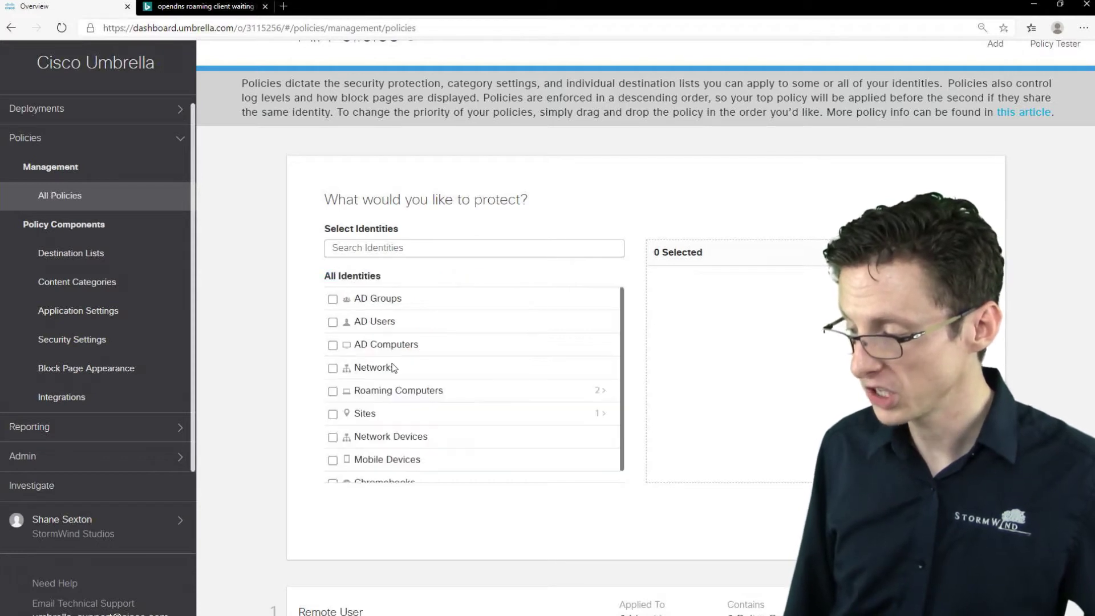
left_click(332, 391)
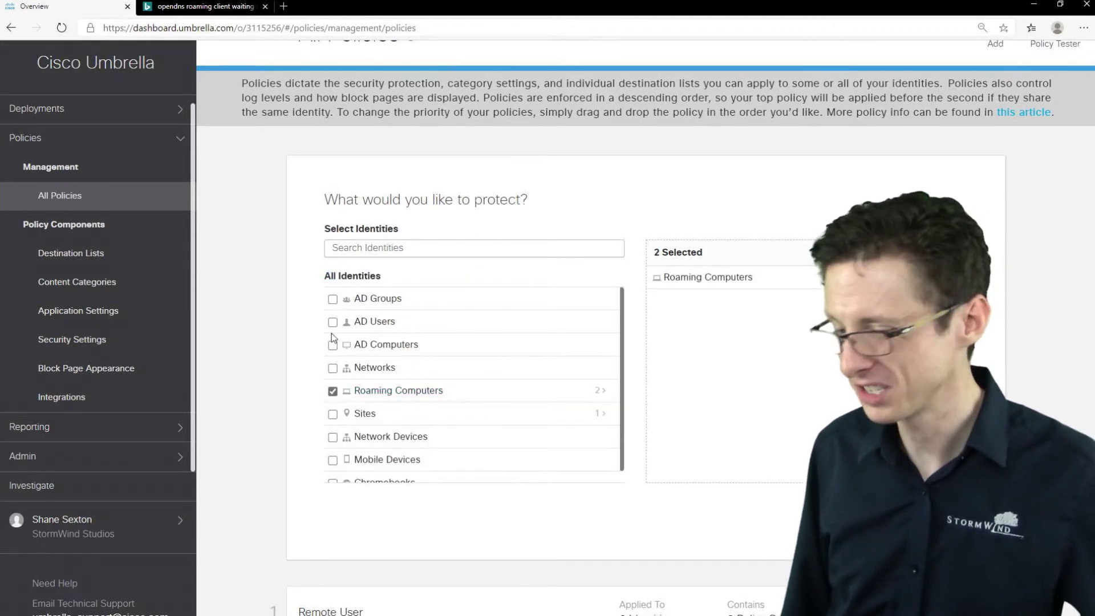
left_click(336, 393)
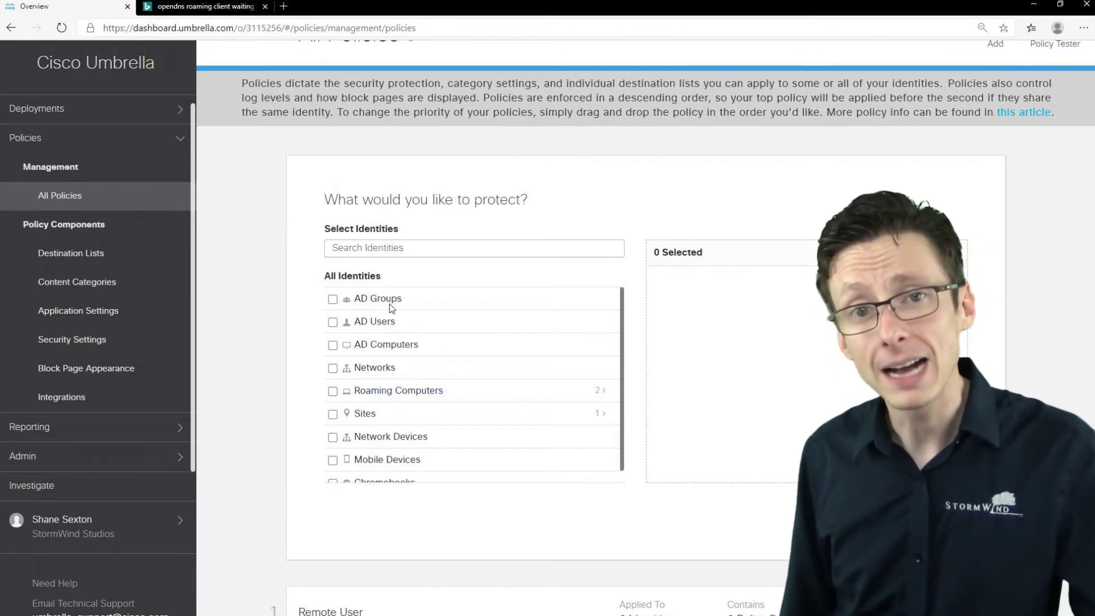
Clear AD Groups and Networks again, then select only Employee1-Laptop under Roaming Computers.
left_click(333, 300)
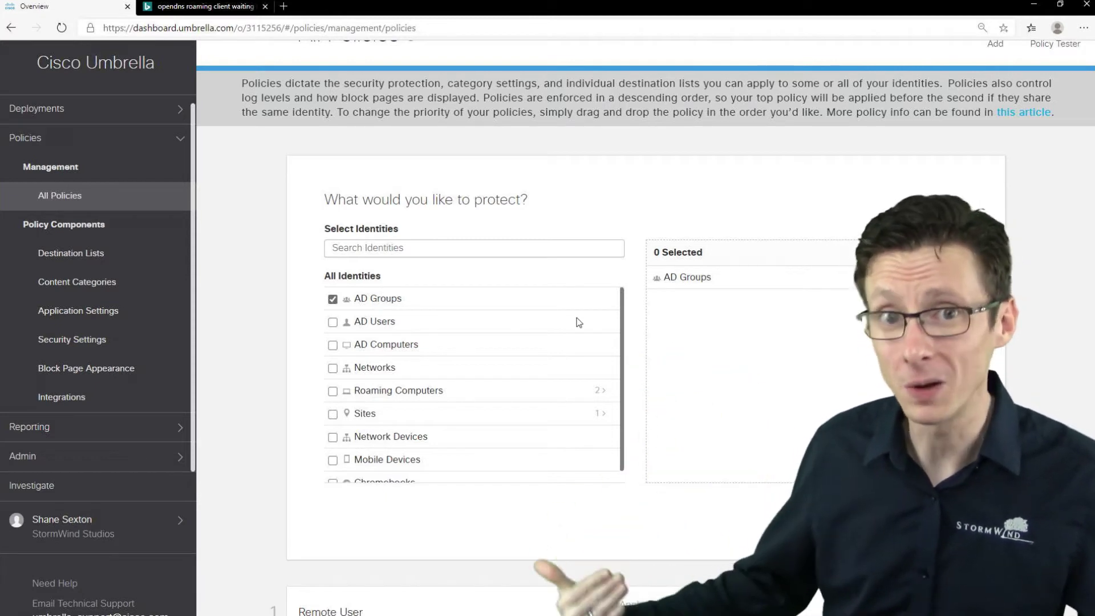
left_click(333, 298)
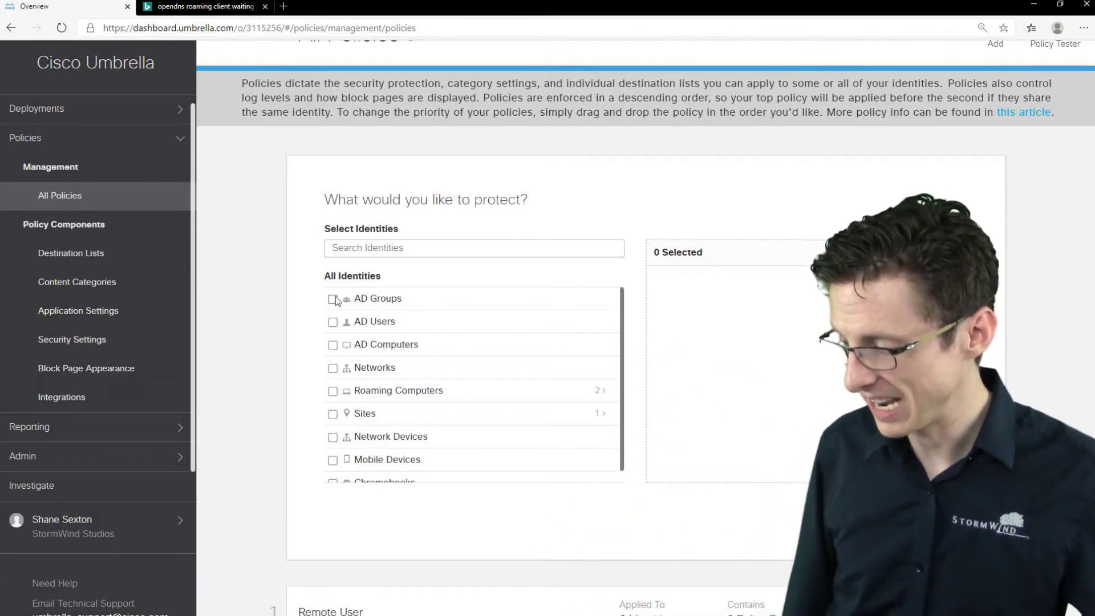
scroll(349, 331, "down", 1)
left_click(333, 357)
left_click(333, 357)
left_click(376, 379)
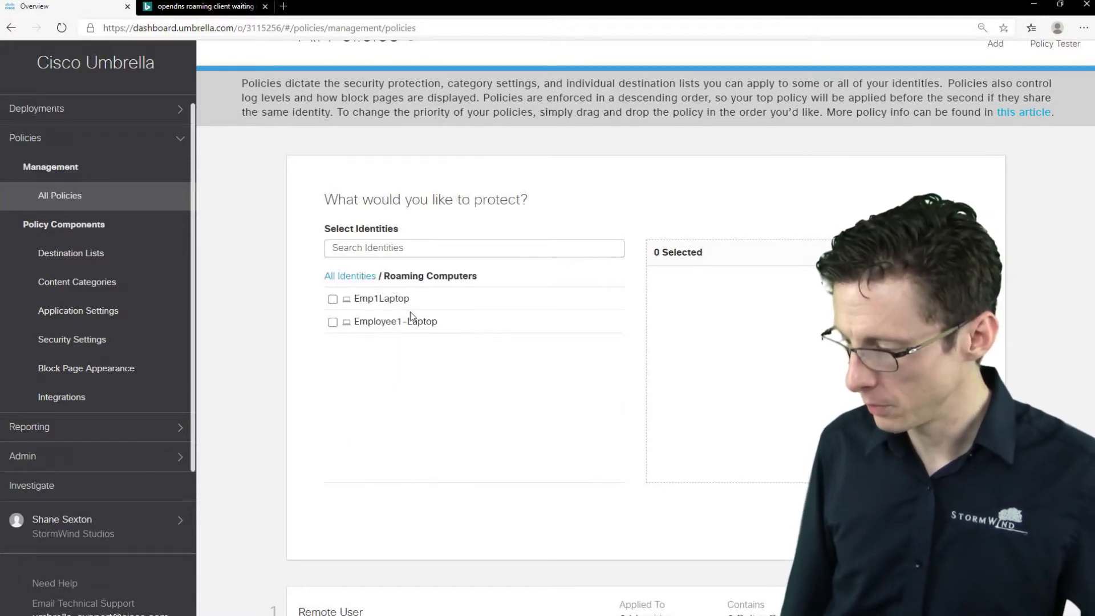
left_click(333, 323)
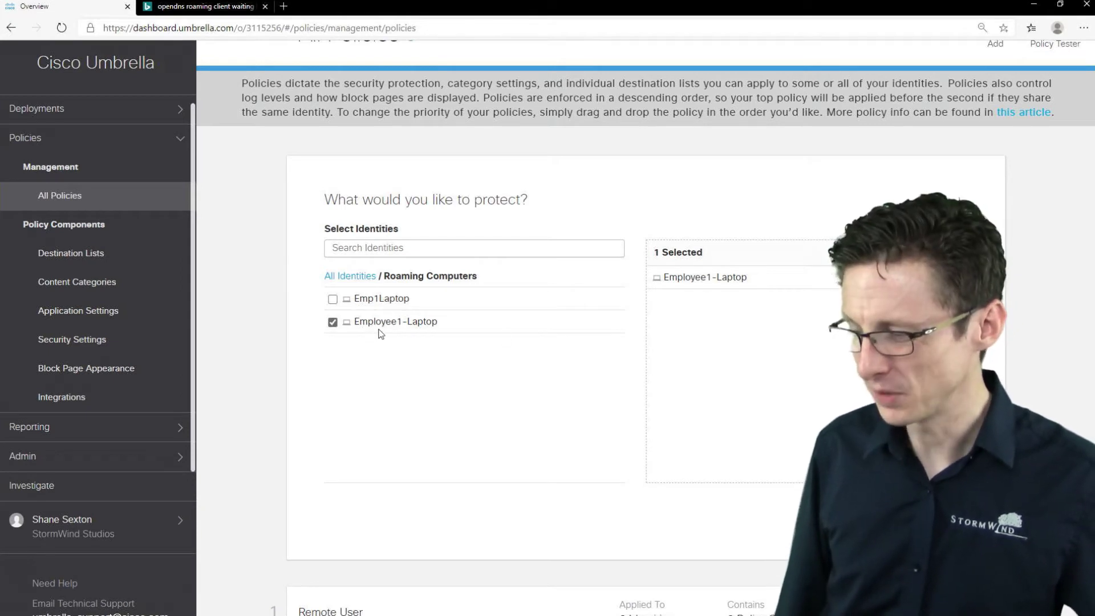
Keep all five policy components enabled and review the expanded Advanced Settings, including Intelligent Proxy.
left_click(855, 509)
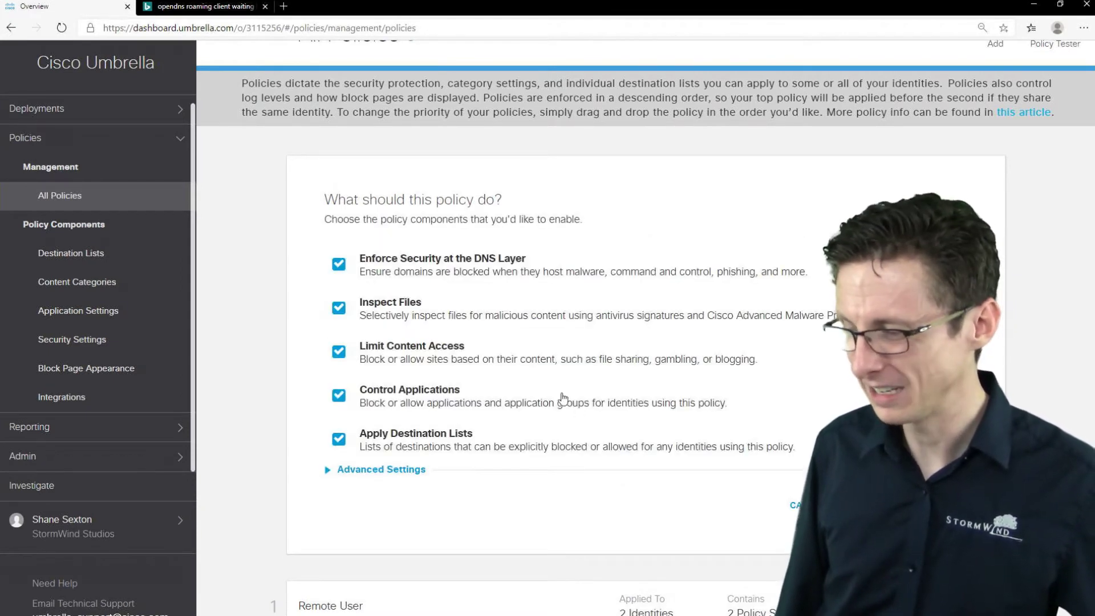
left_click(399, 478)
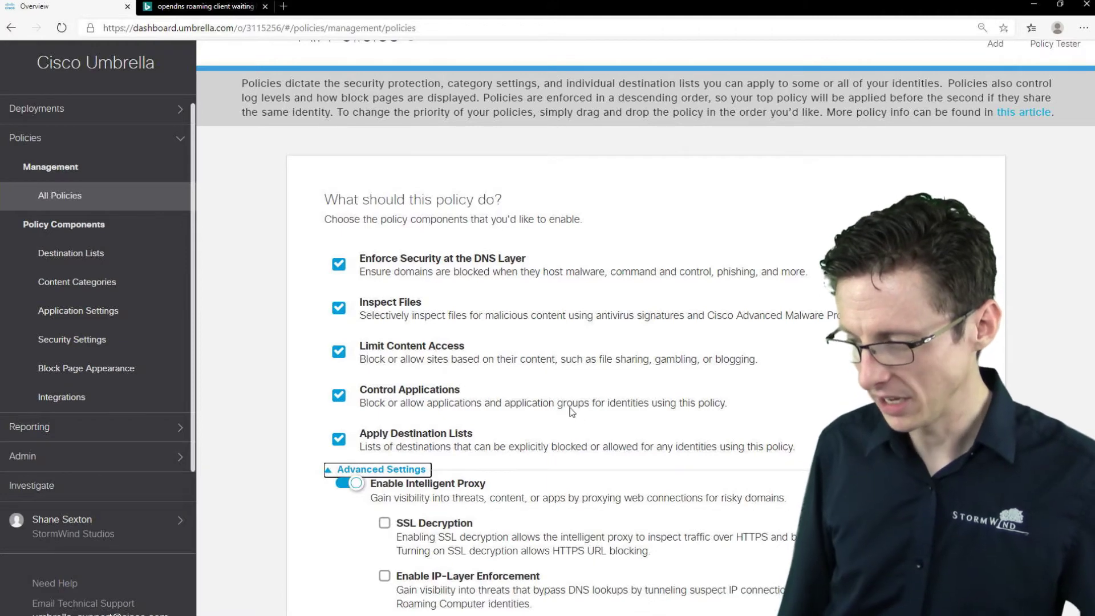
scroll(531, 395, "down", 6)
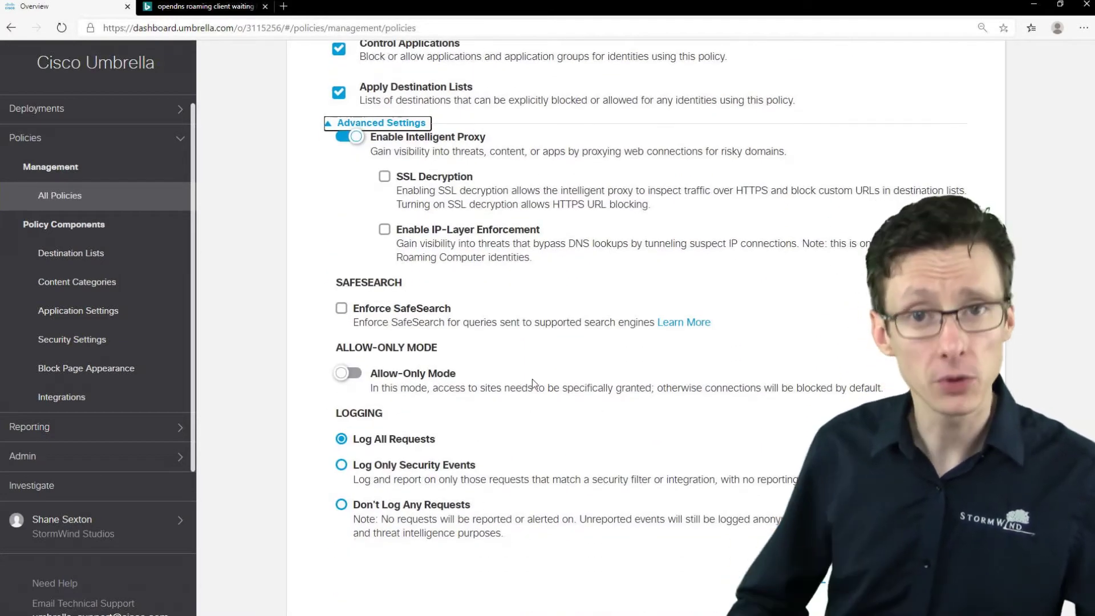
scroll(532, 379, "up", 5)
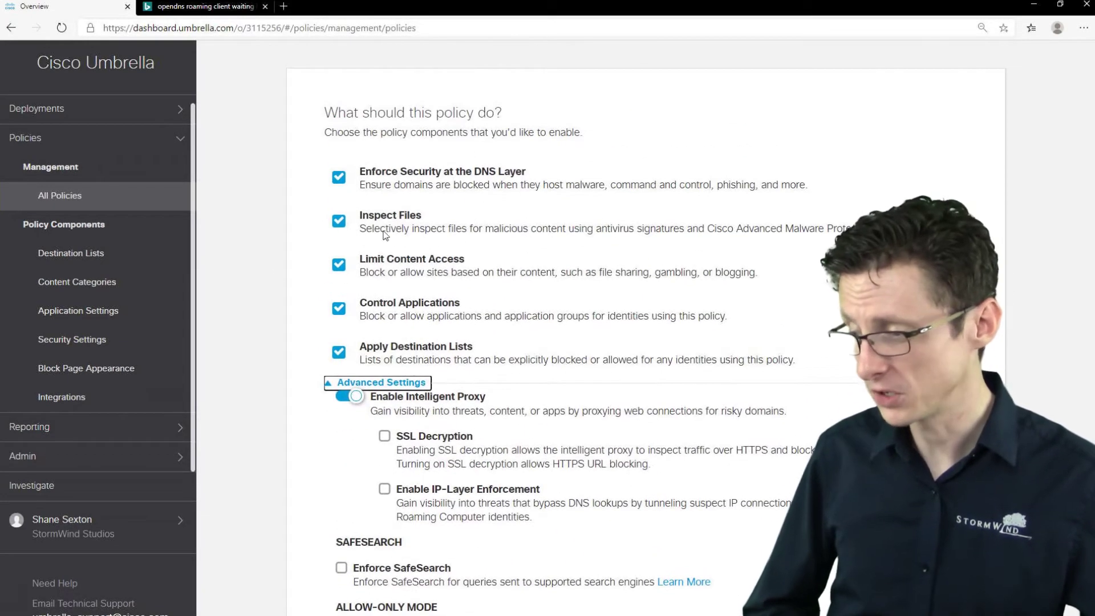
left_click(293, 275)
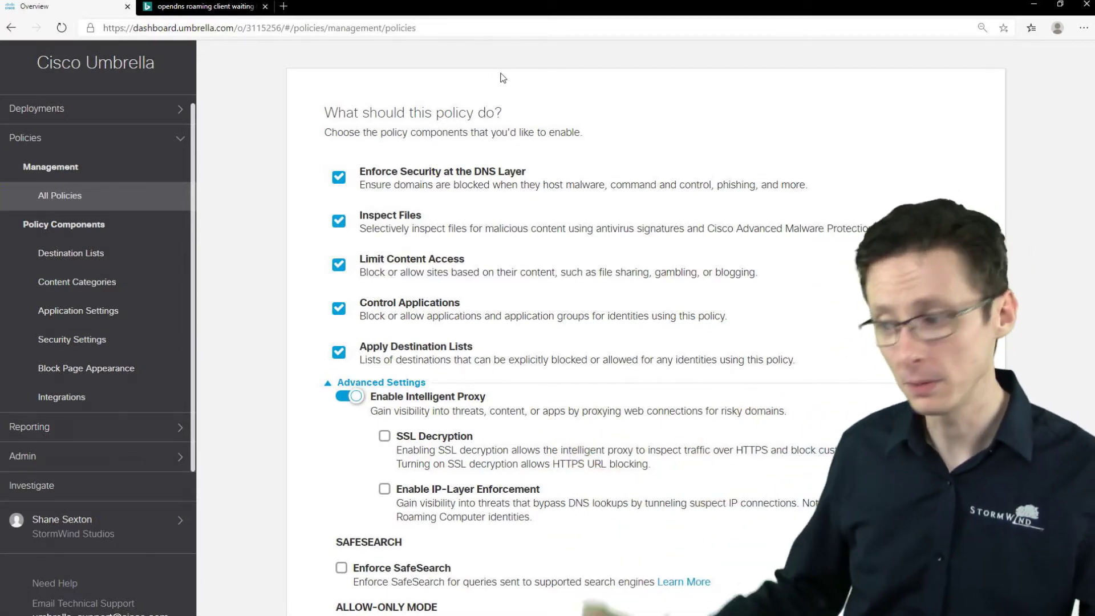
scroll(320, 466, "down", 5)
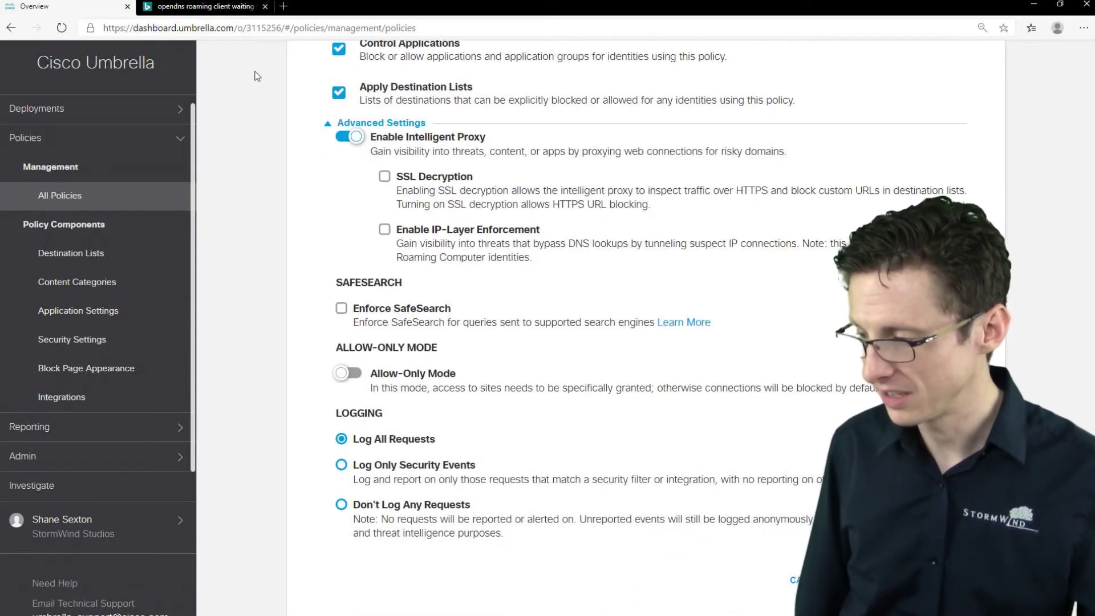
scroll(514, 338, "up", 3)
scroll(515, 340, "down", 2)
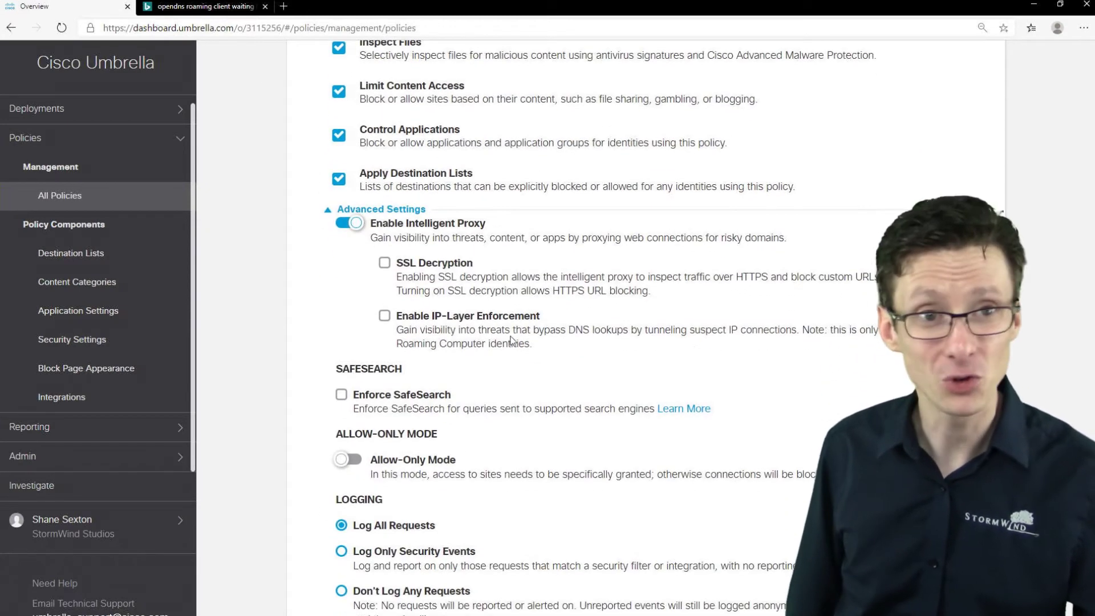
scroll(576, 364, "down", 4)
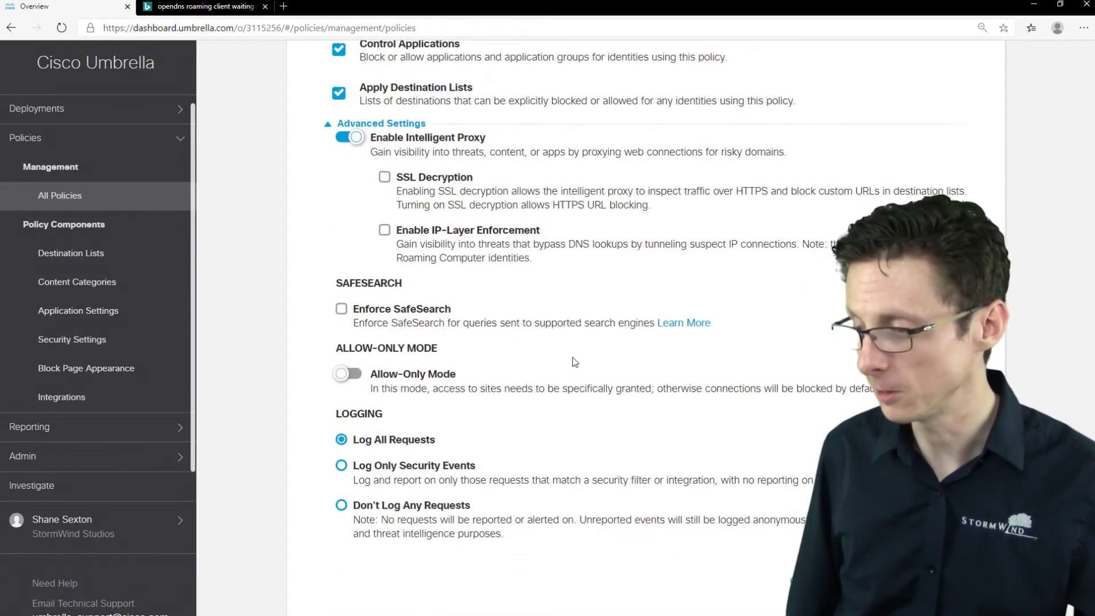
On the Security step, keep Default Settings in the Select Setting dropdown.
left_click(843, 492)
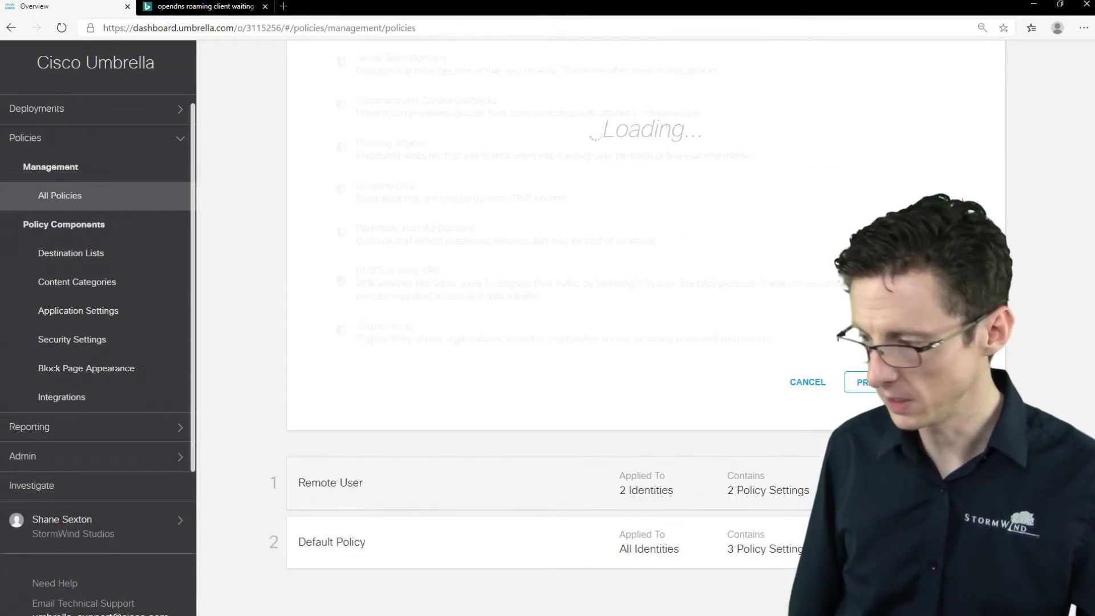
scroll(357, 303, "up", 2)
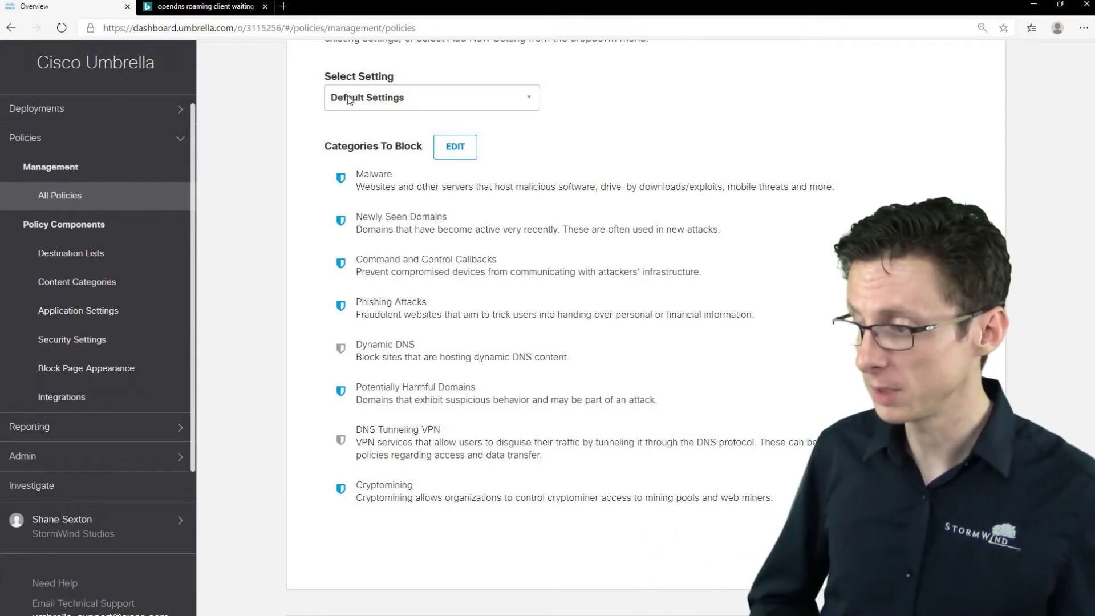
left_click(368, 100)
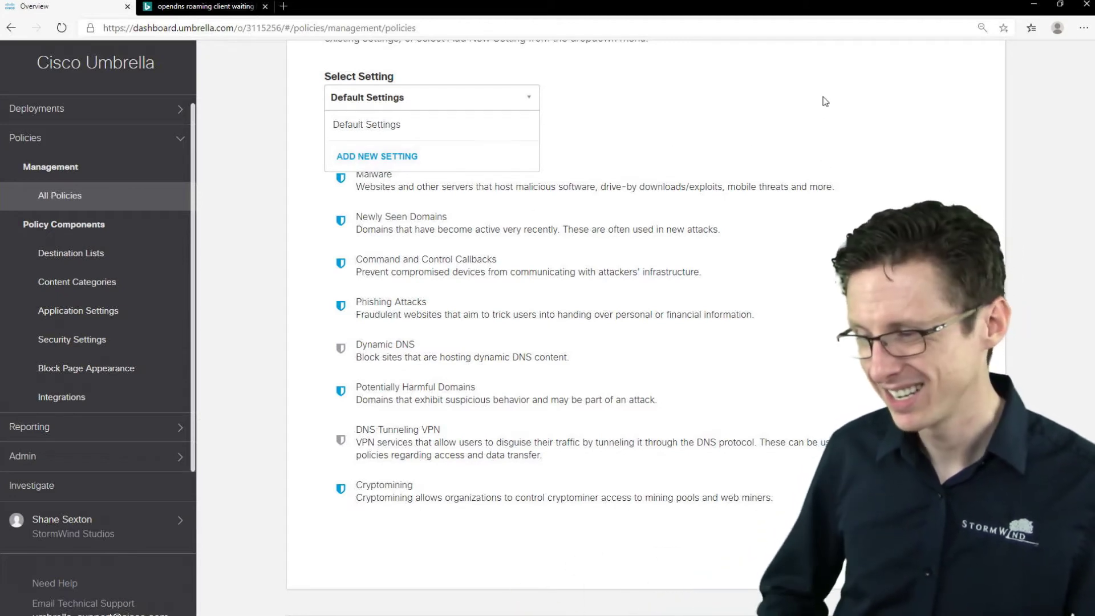
left_click(847, 101)
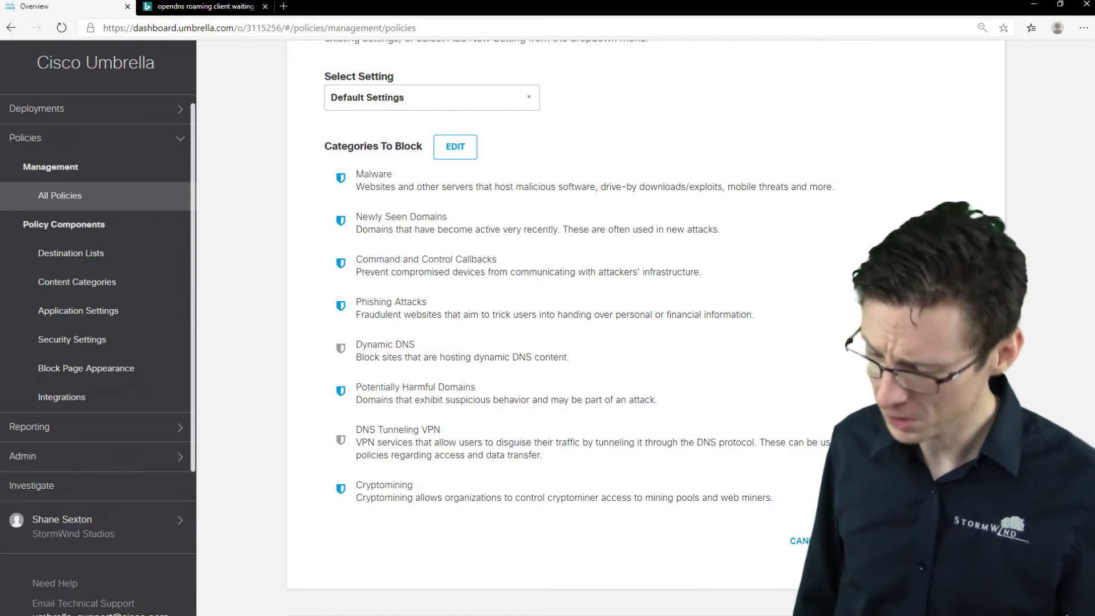
Scroll the Limit Content Access step, leaving content blocking at High.
scroll(313, 203, "up", 1)
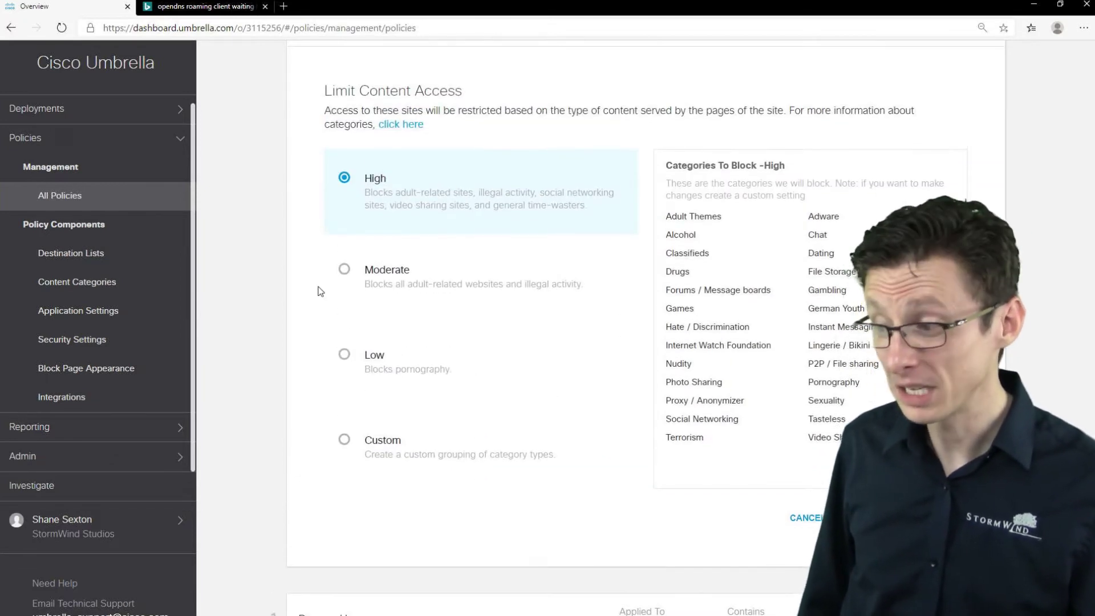
scroll(846, 299, "down", 1)
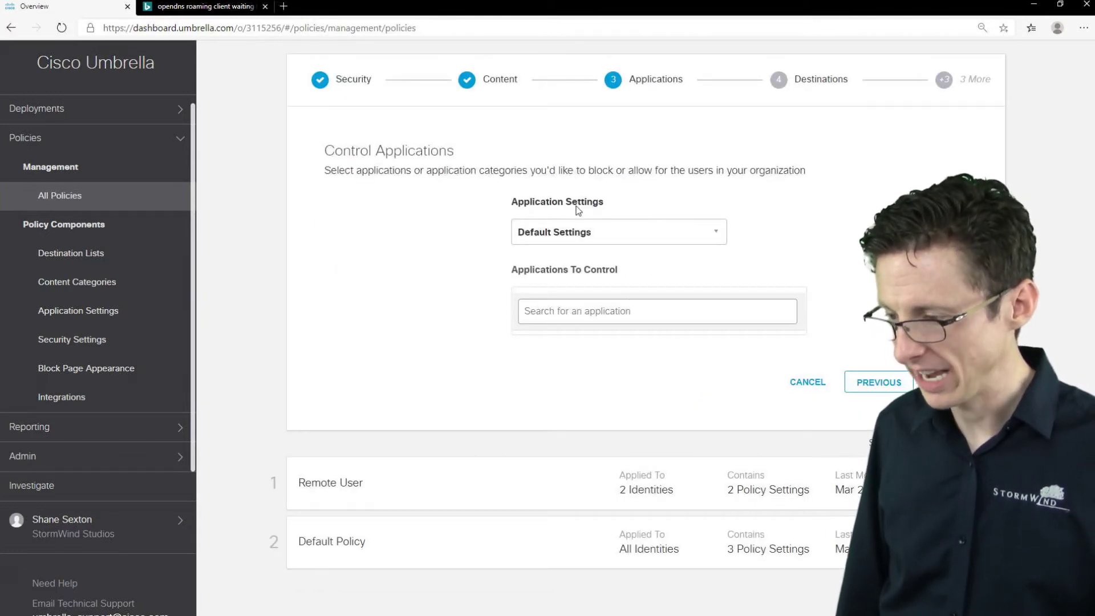
Add Zoho Books from Financial Services to the blocked applications alongside Facebook and Yandex News.
left_click(618, 232)
scroll(647, 369, "down", 3)
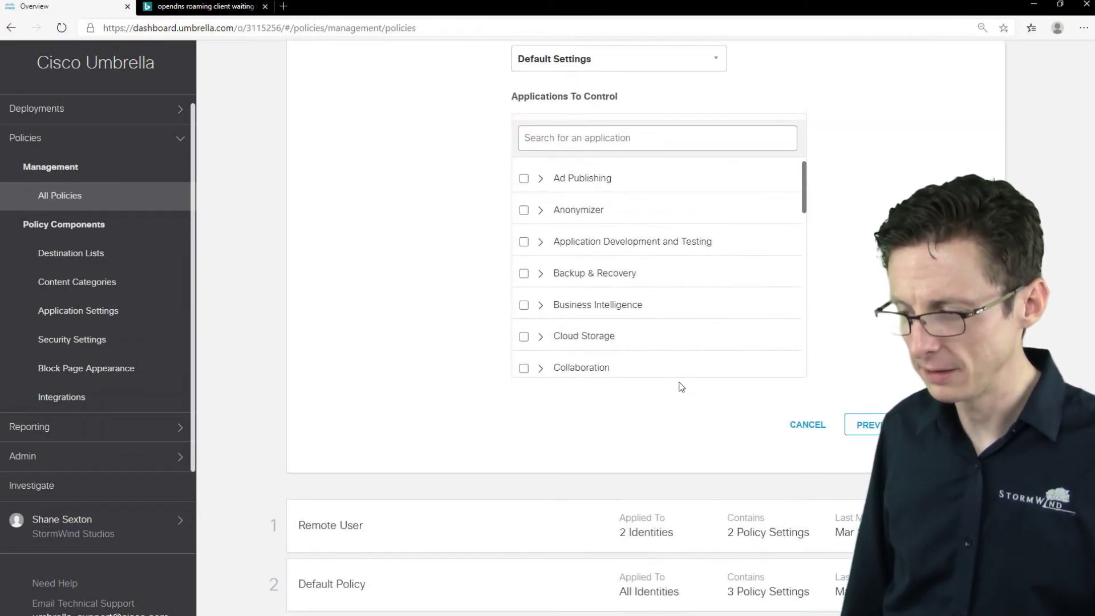
scroll(572, 289, "down", 2)
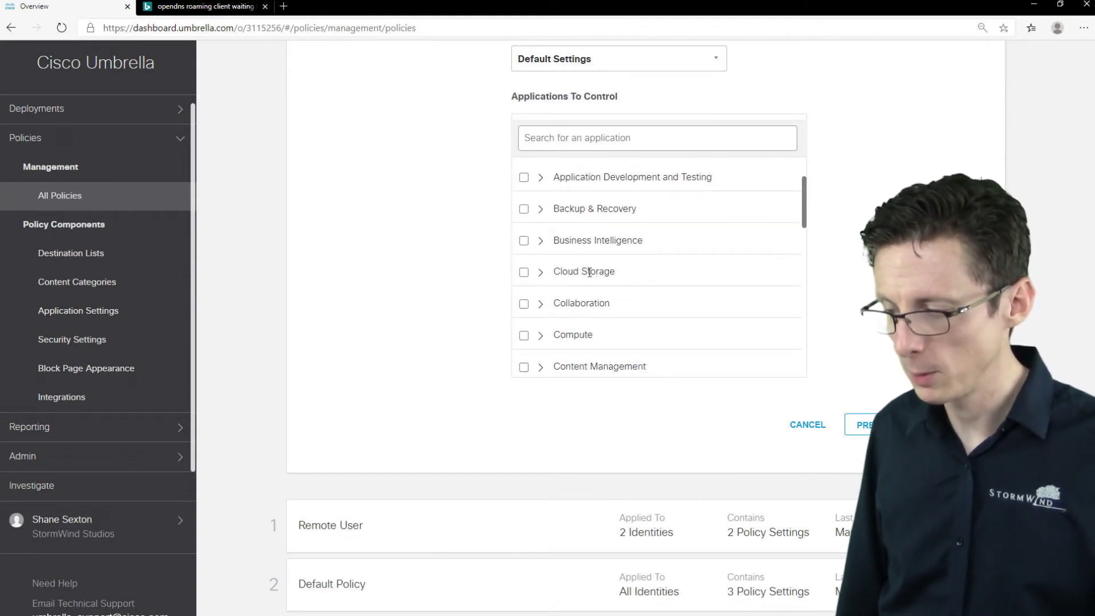
scroll(600, 278, "down", 2)
scroll(627, 274, "down", 5)
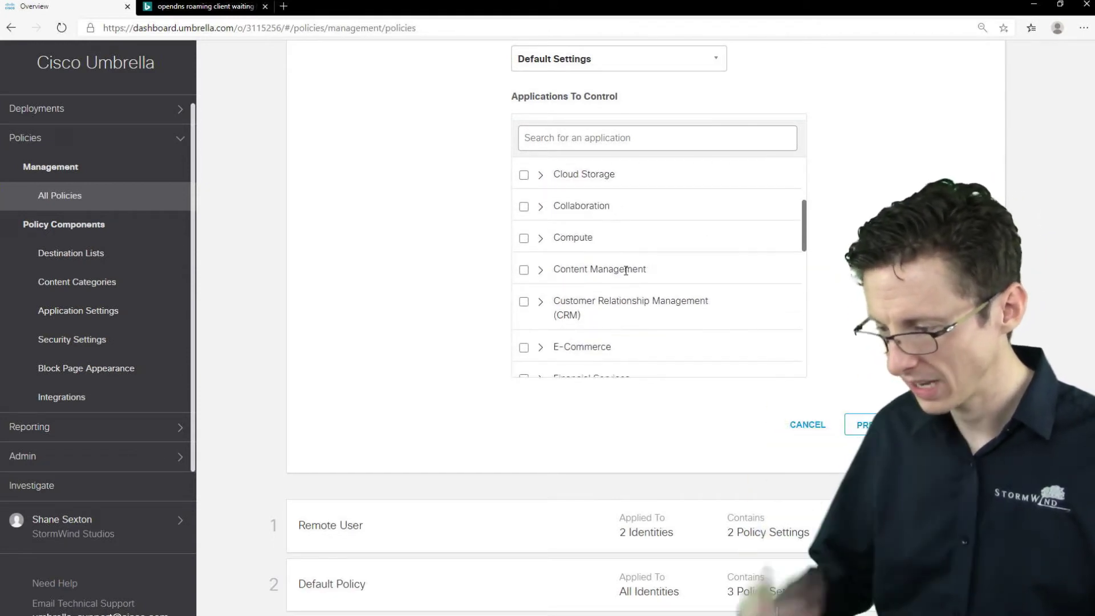
left_click(540, 217)
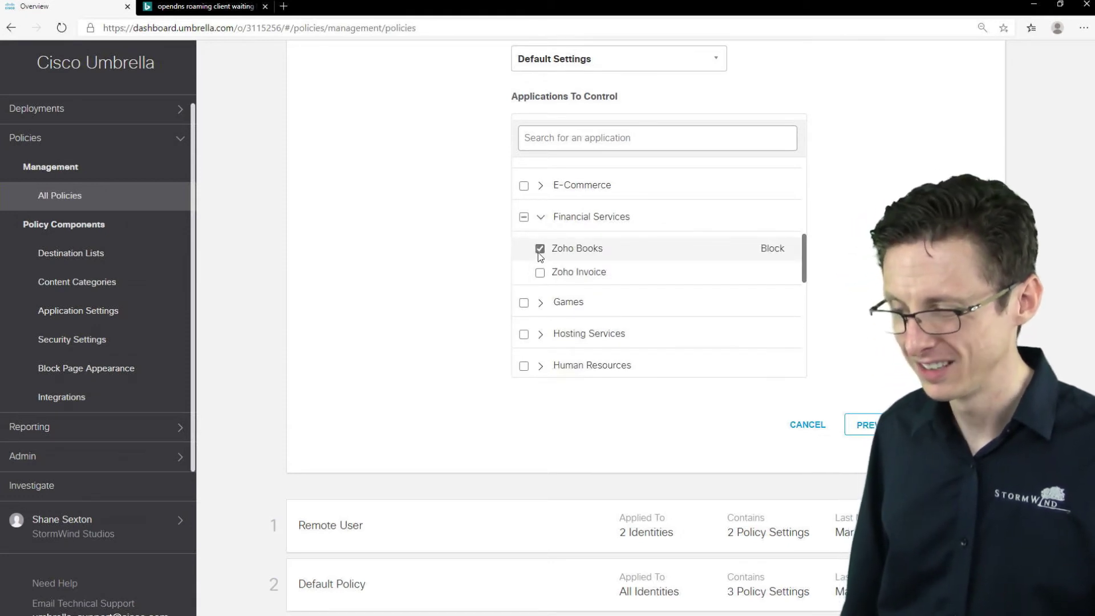
Accept the blocked-applications summary and continue the wizard to the File Analysis step.
left_click(864, 424)
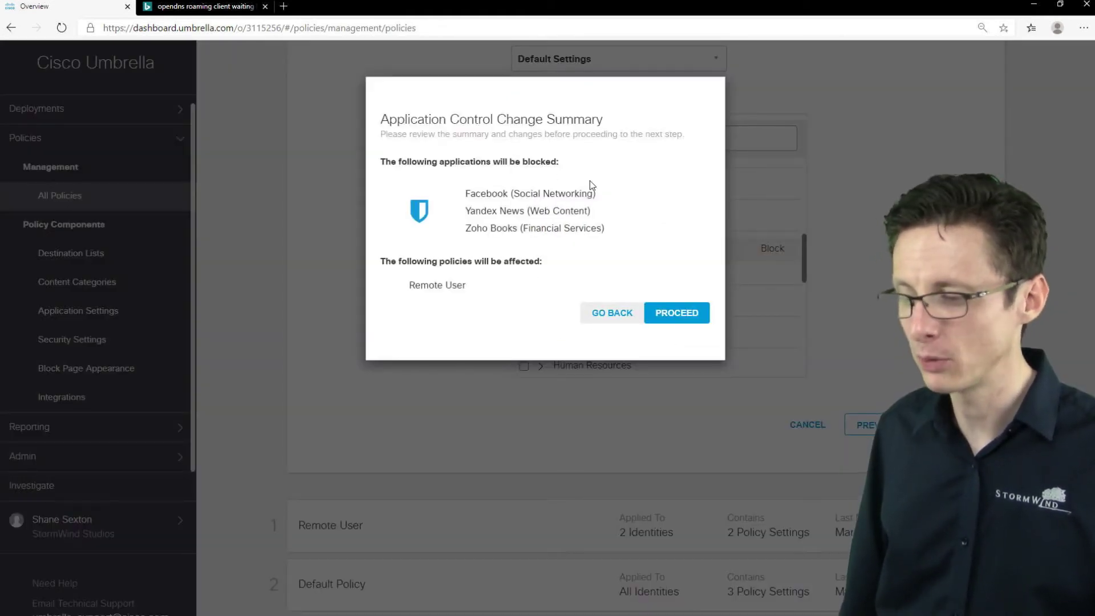
left_click(515, 206)
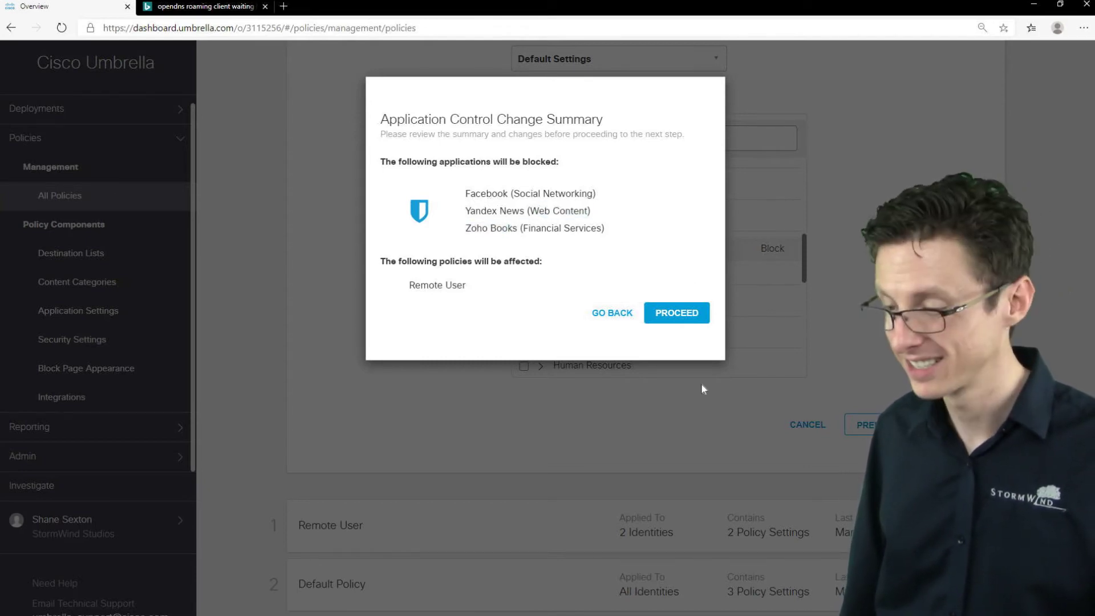
left_click(677, 313)
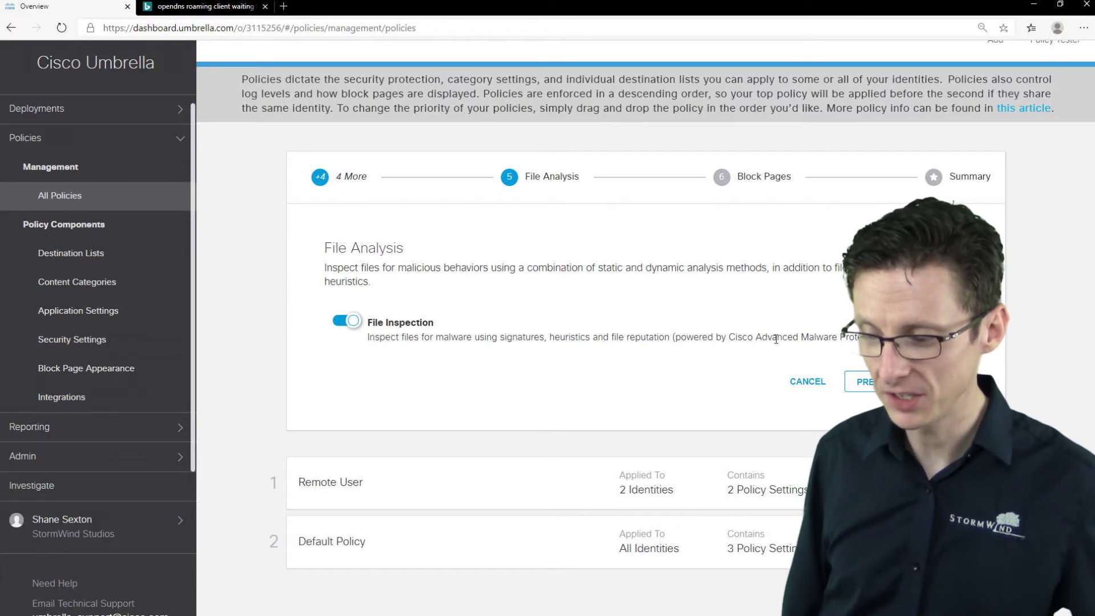
Leave File Inspection enabled and continue to the Block Pages step.
left_click_drag(736, 337, 367, 337)
left_click(367, 337)
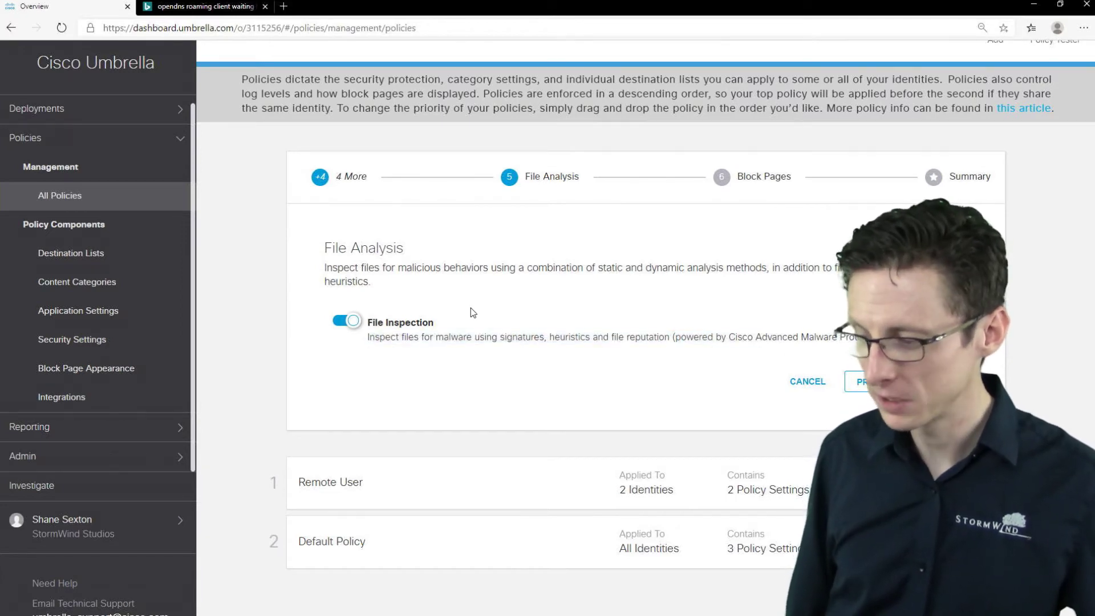
left_click(862, 382)
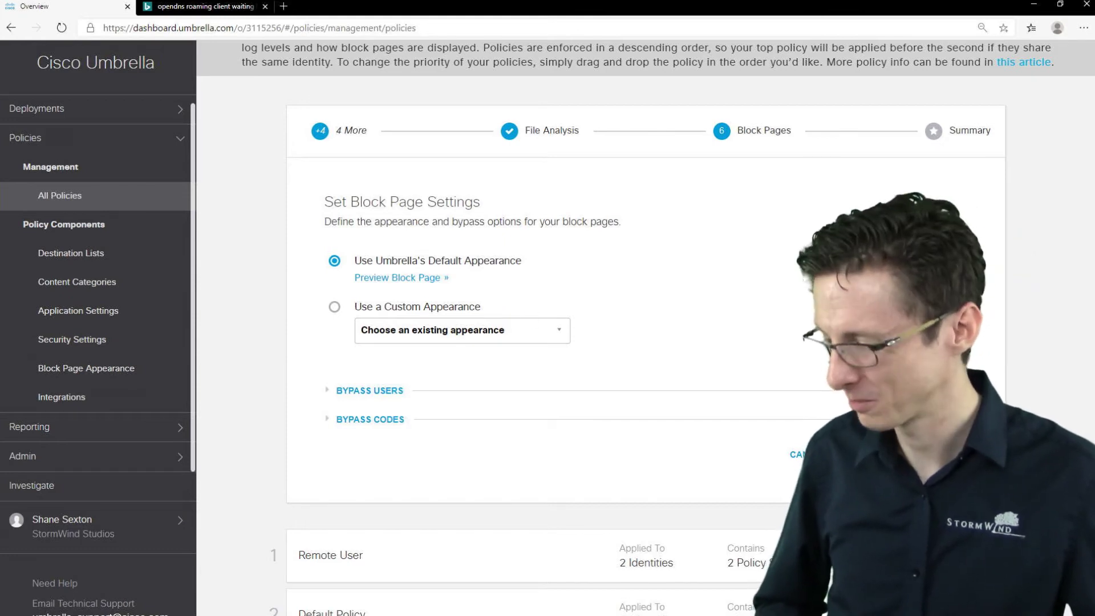
Name the policy PolicyTwo on the Policy Summary and save it with the default block page.
left_click(850, 454)
scroll(486, 169, "down", 2)
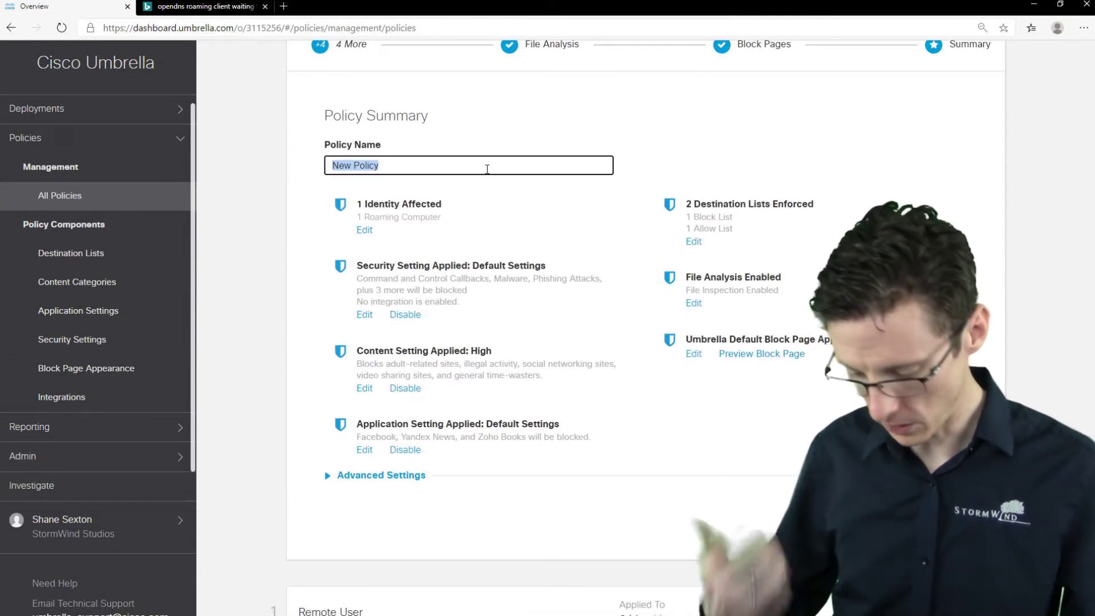
type("PolicyTwo")
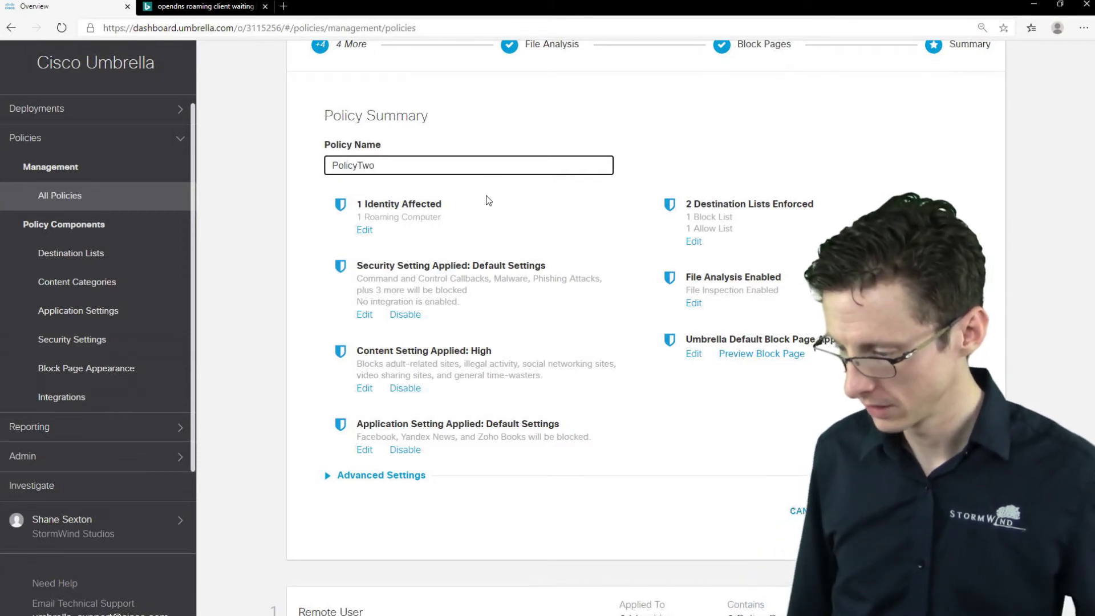
key("Return")
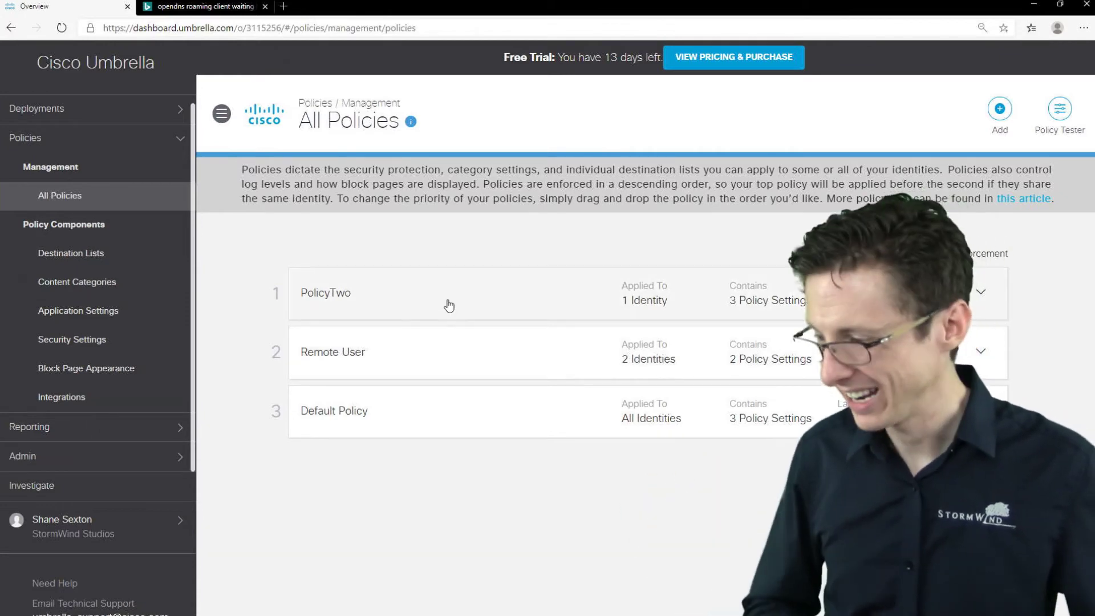
Drag the Remote User policy above PolicyTwo so Remote User is enforced first.
left_click(501, 350)
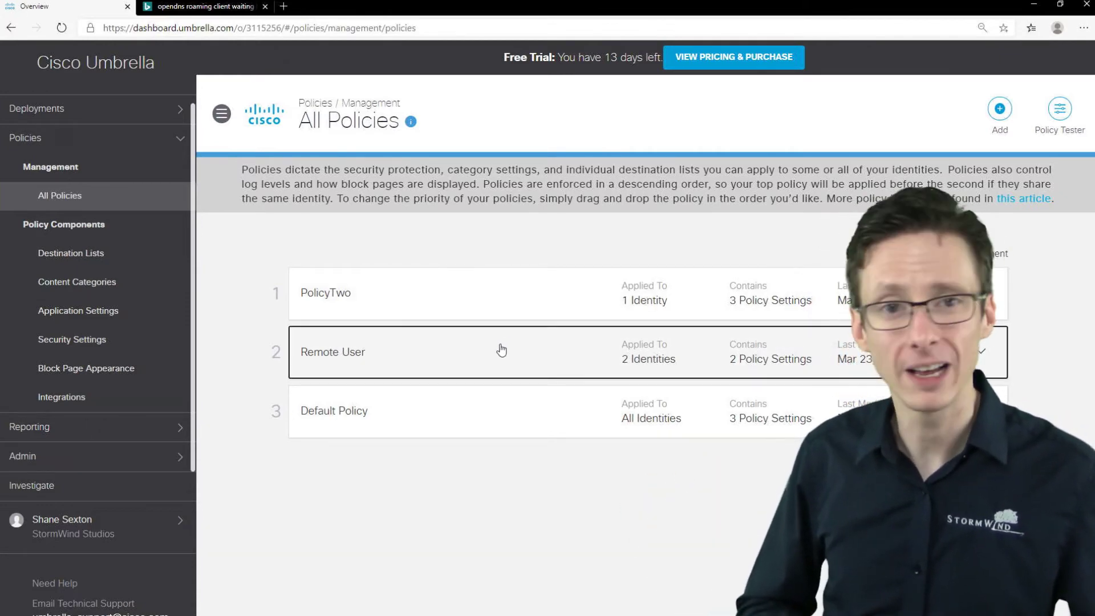
scroll(511, 171, "up", 3)
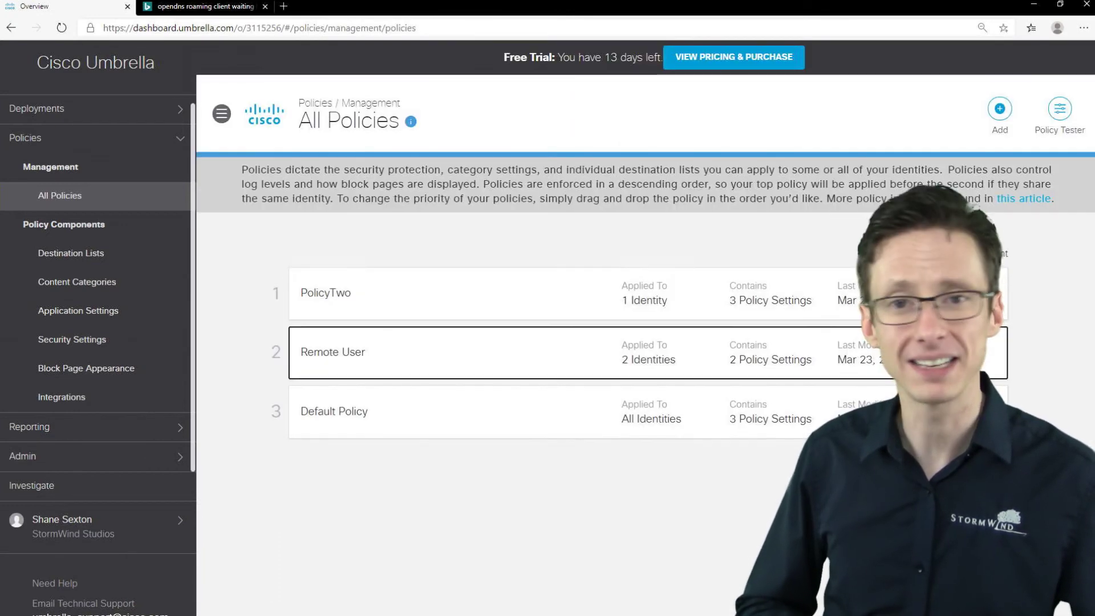
left_click(978, 246)
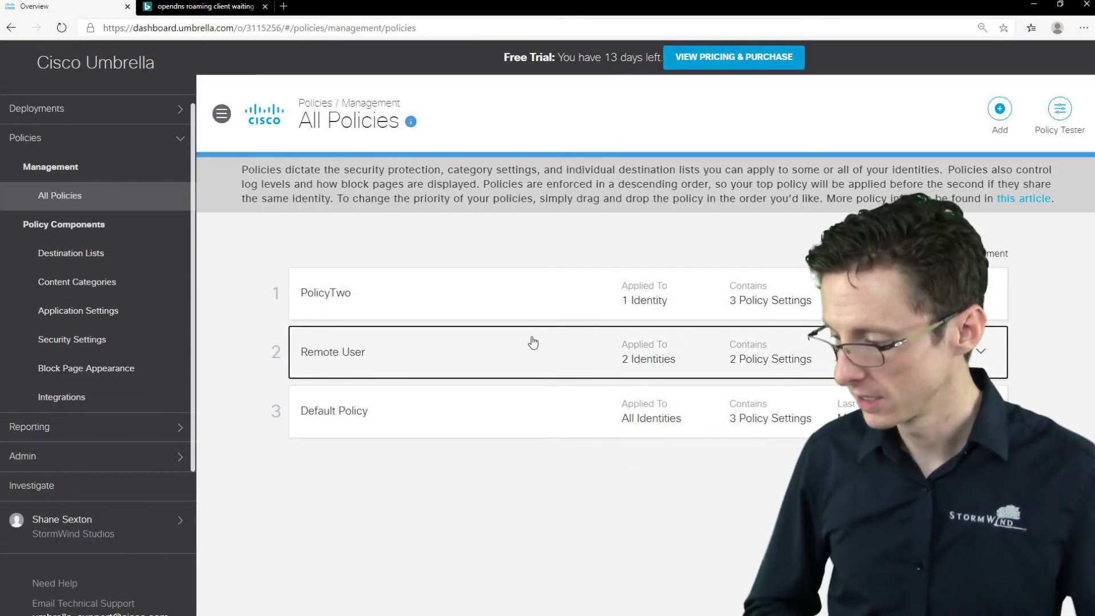
left_click_drag(533, 342, 468, 273)
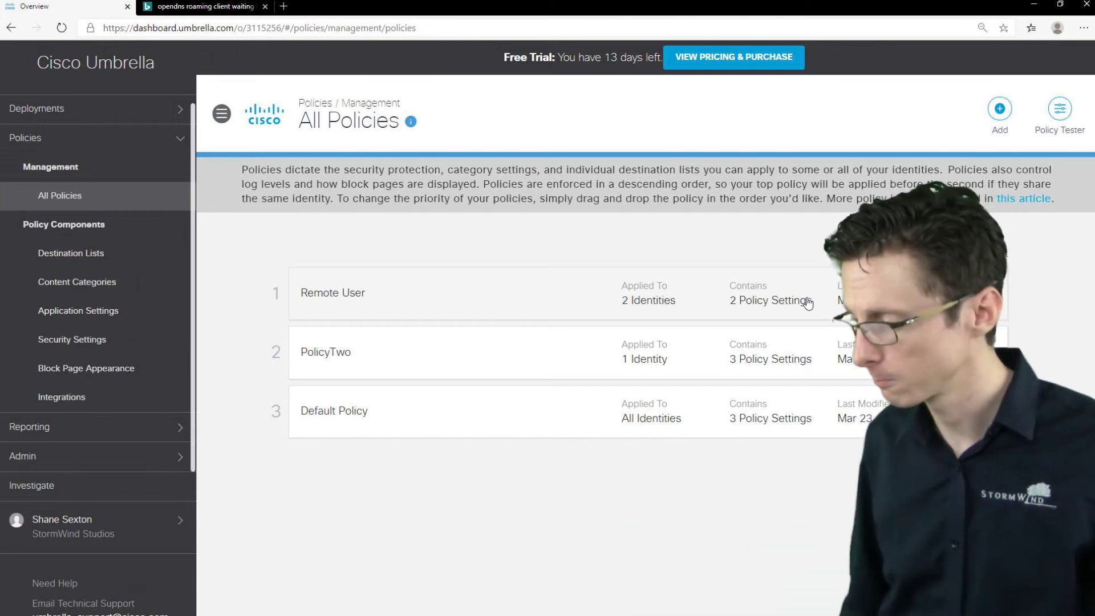
Switch to the Windows client's TightVNC session and open the Umbrella roaming client status.
left_click(1036, 6)
left_click(562, 607)
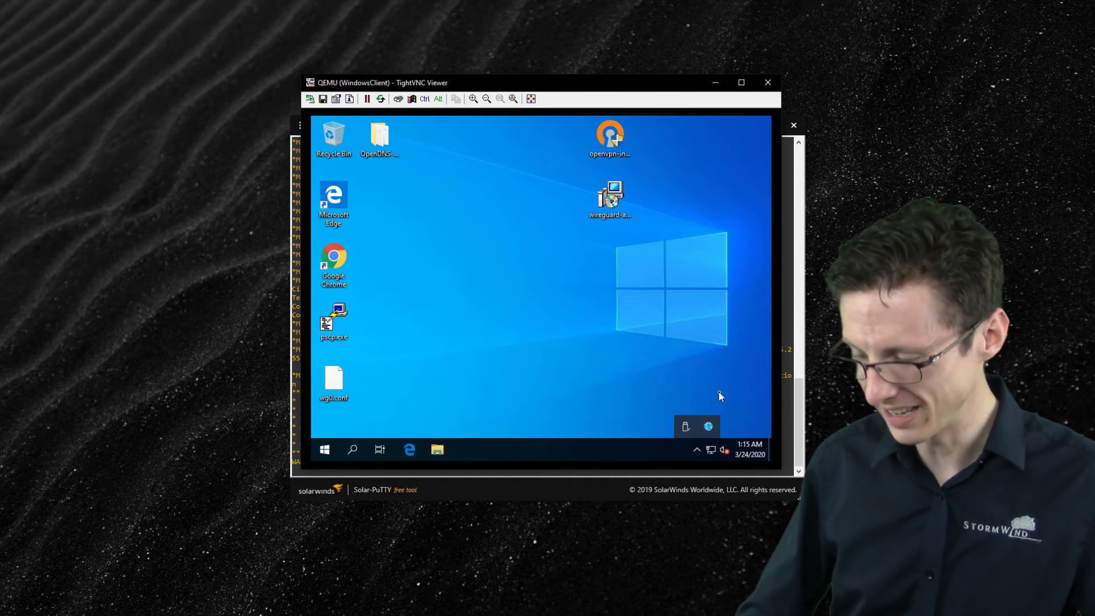
left_click(708, 427)
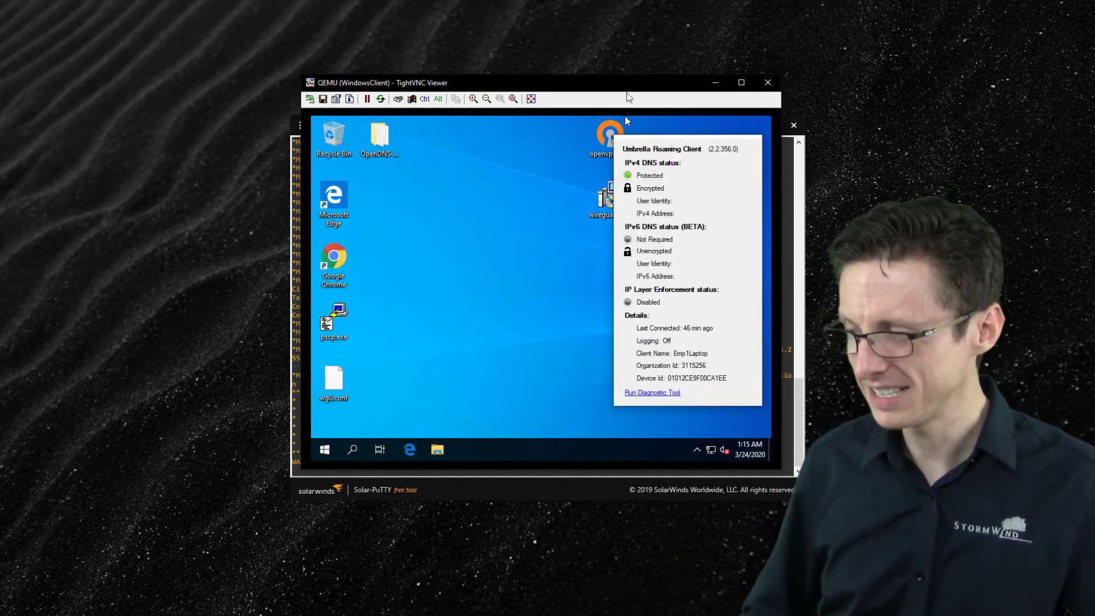
left_click_drag(626, 85, 529, 63)
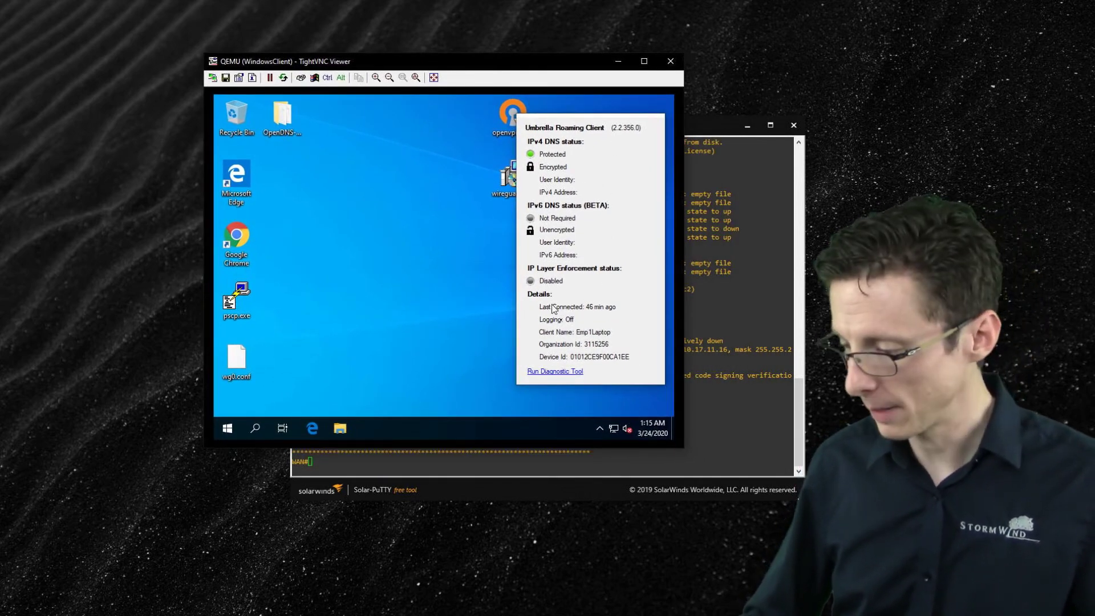
Confirm the roaming client reports DNS as protected, then close its status panel.
right_click(602, 433)
left_click(442, 432)
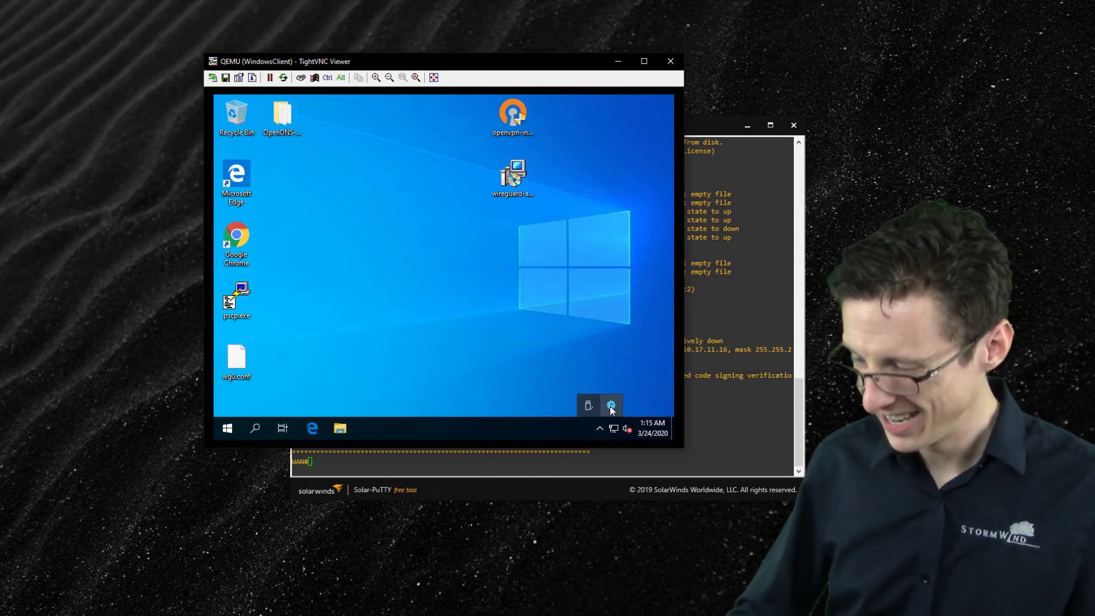
left_click(610, 407)
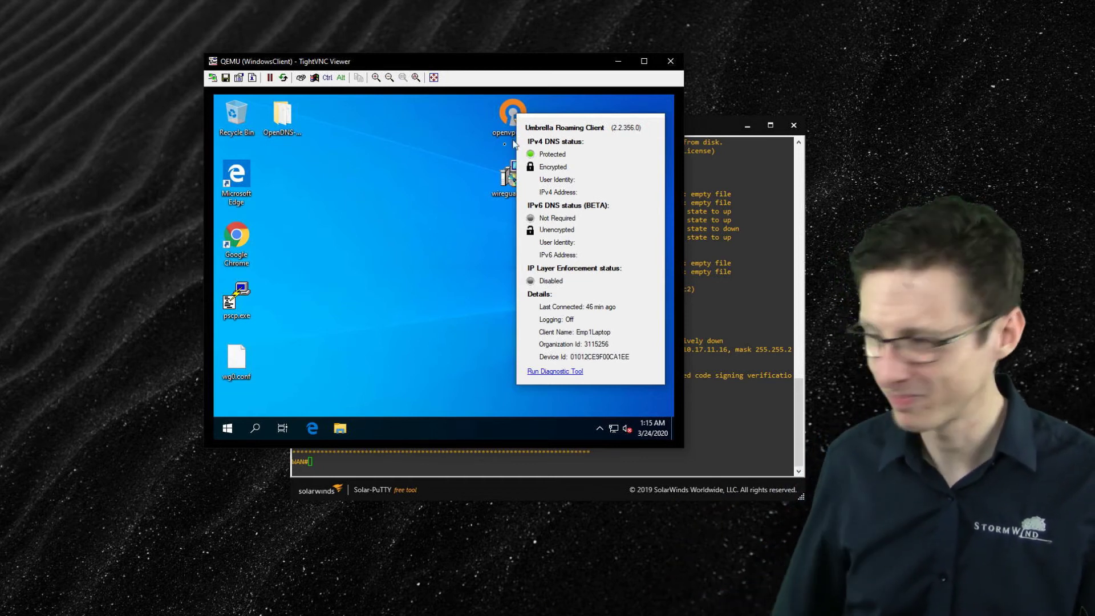
left_click(457, 166)
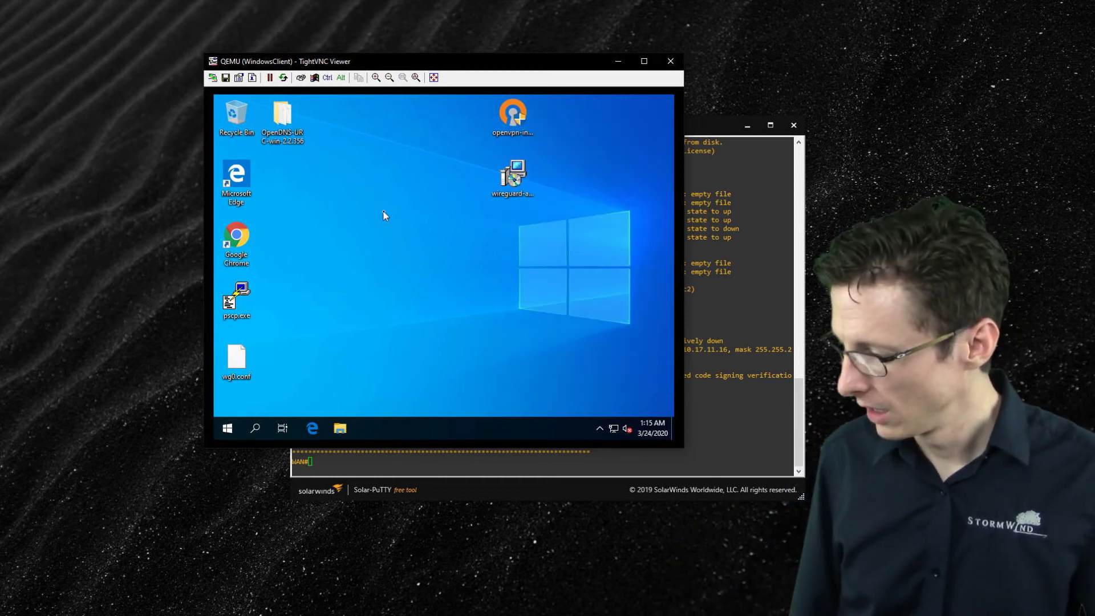
double_click(252, 171)
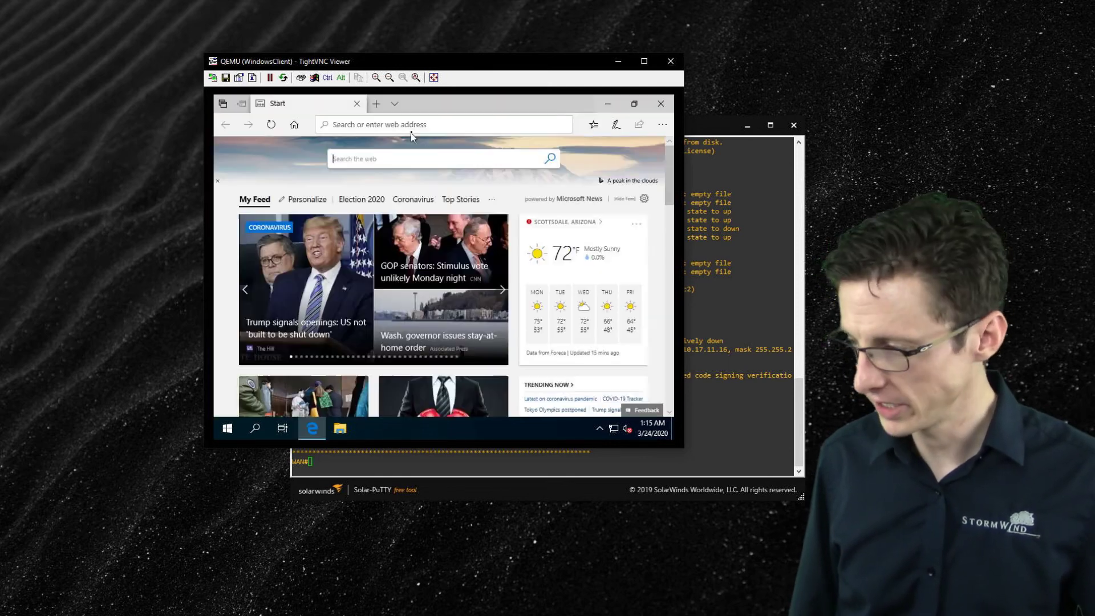
left_click(414, 126)
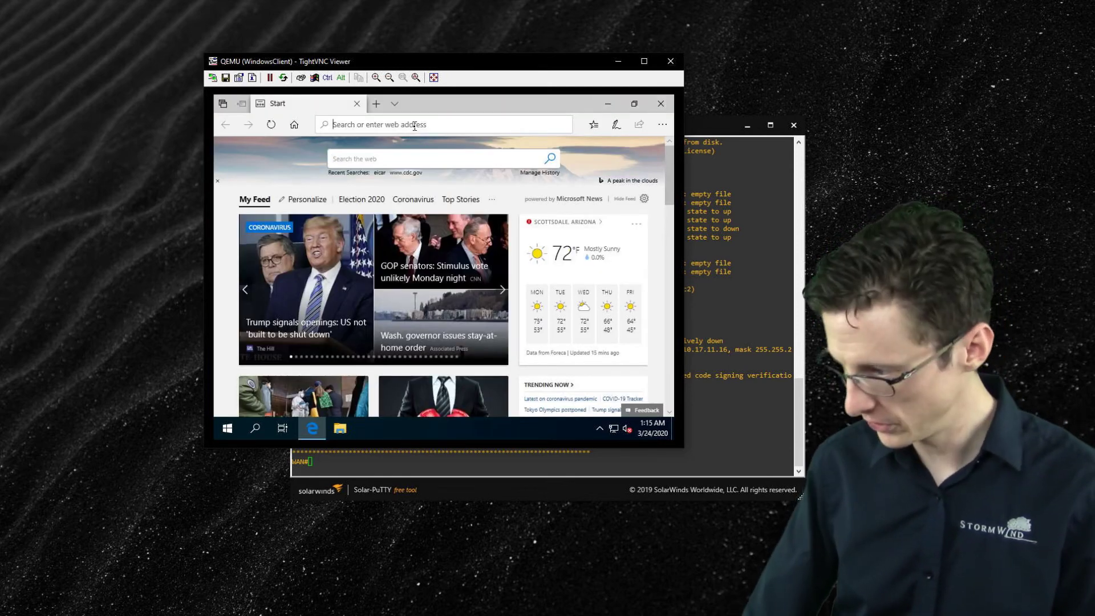
type("www.")
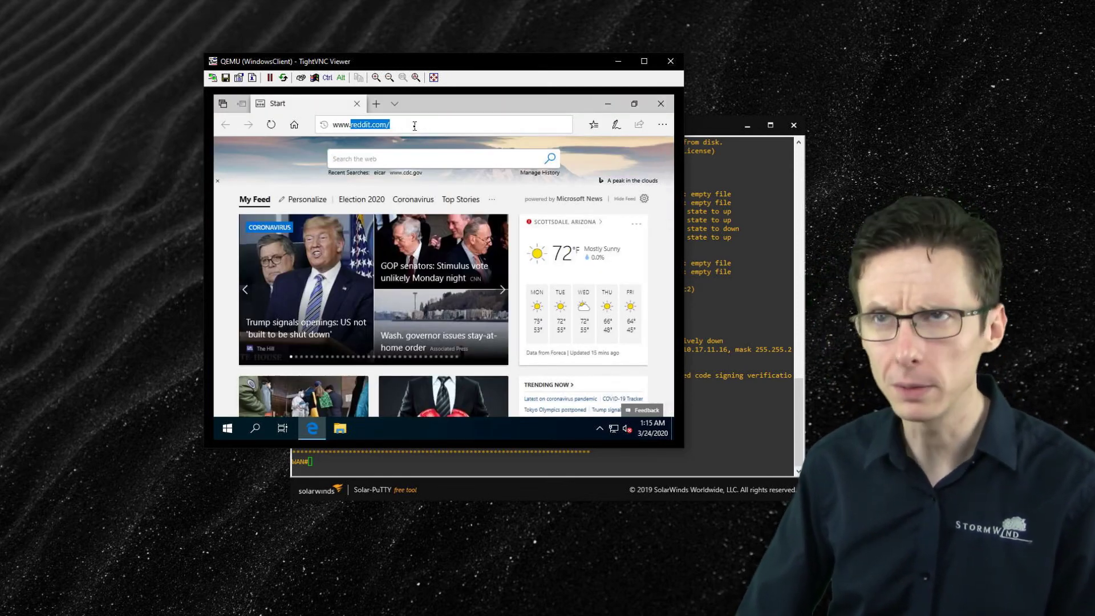
type("faceb")
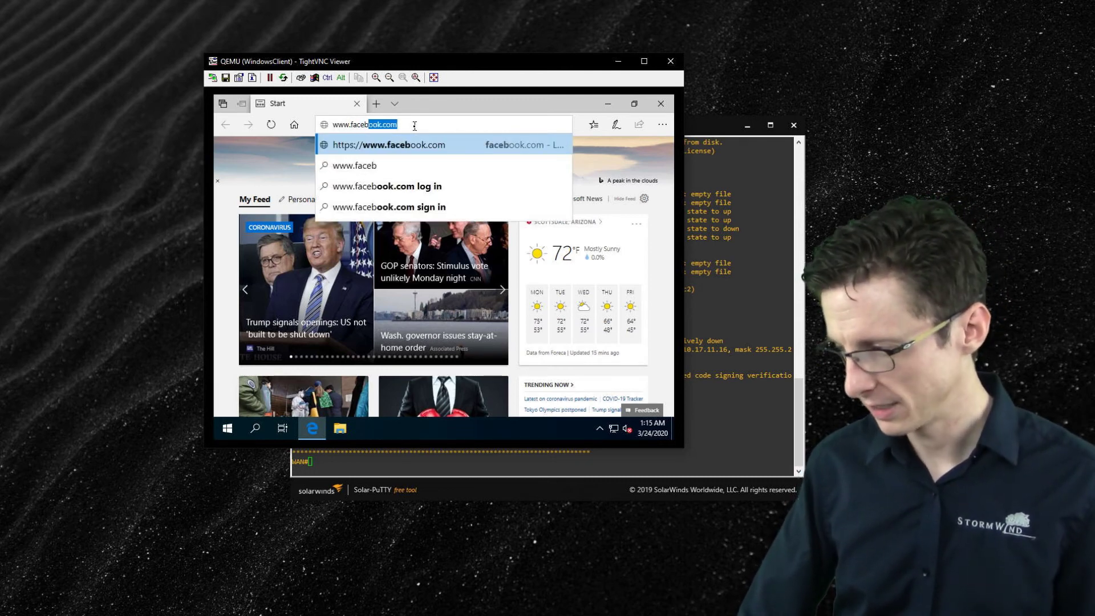
key("Return")
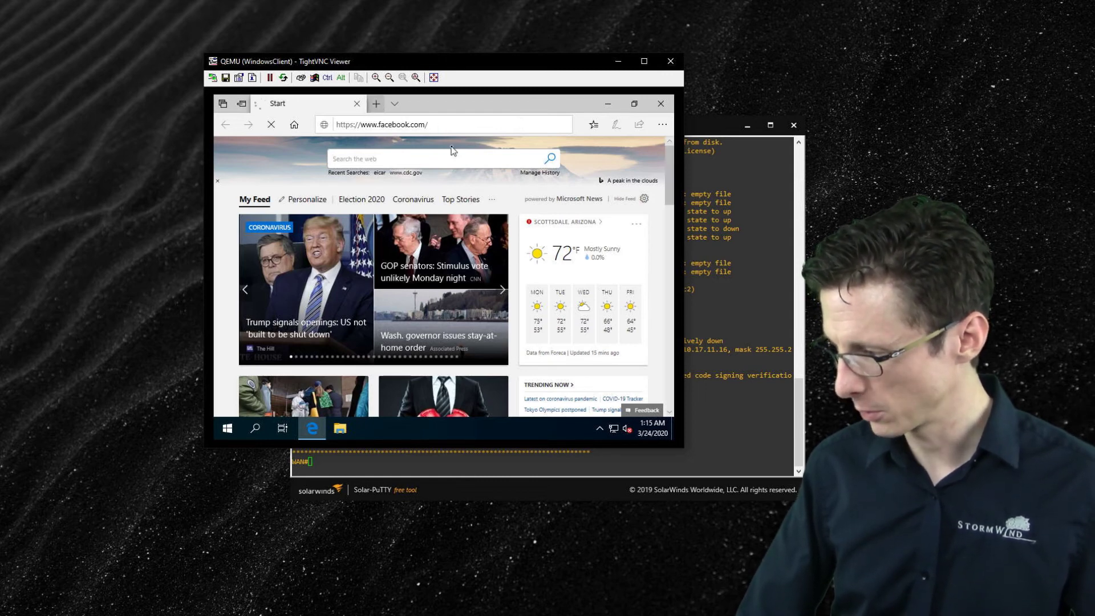
left_click(375, 103)
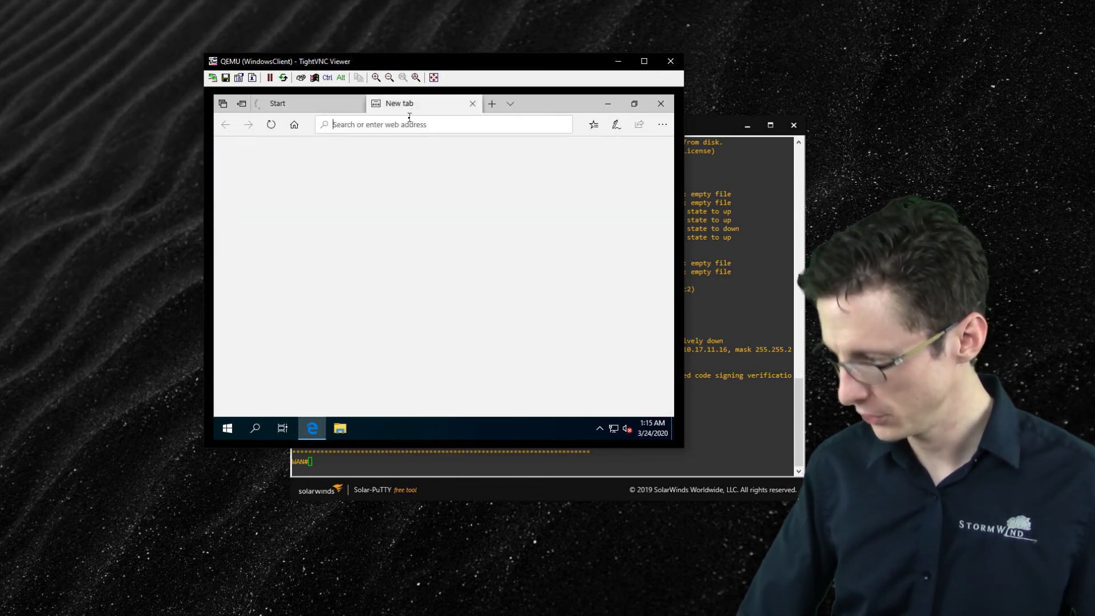
type("www.p")
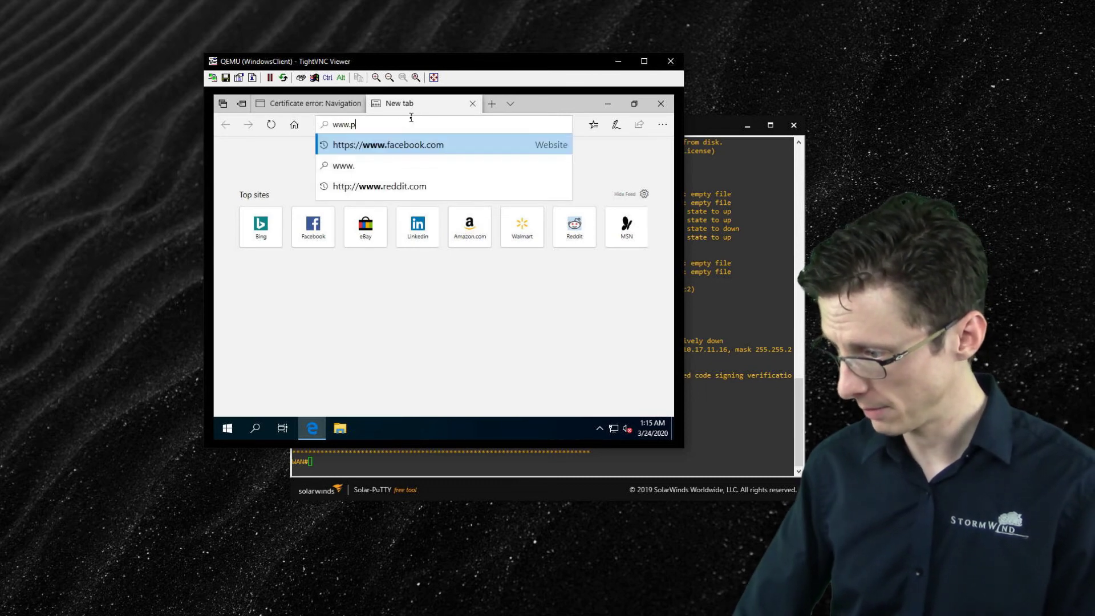
type("oker.com")
key("Return")
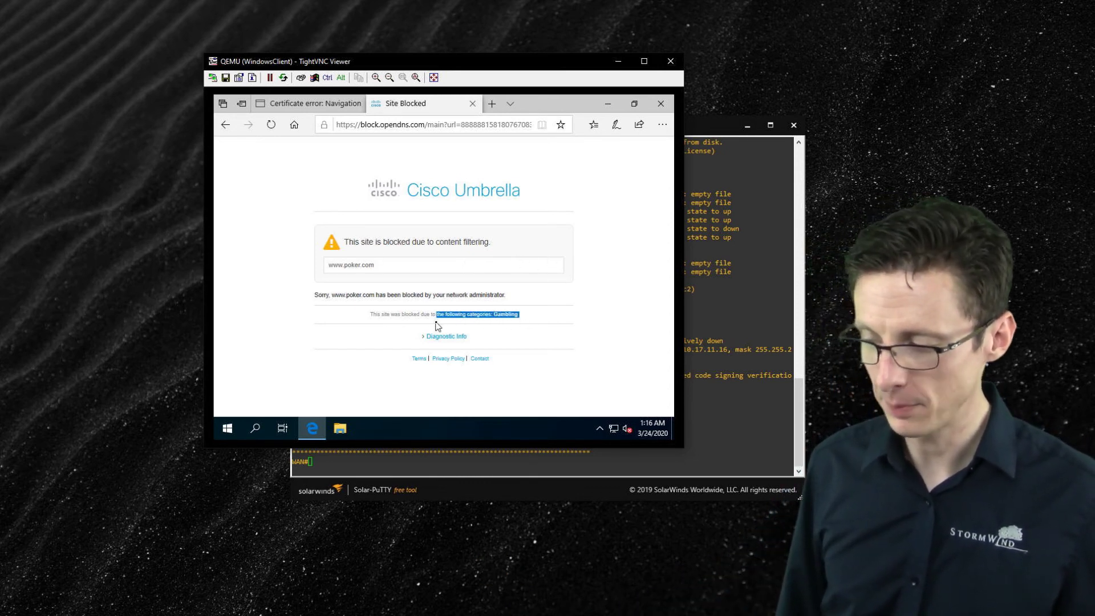
Show the facebook.com certificate error details with DLG_FLAGS_INVALID_CA and the HSTS notice.
left_click(307, 106)
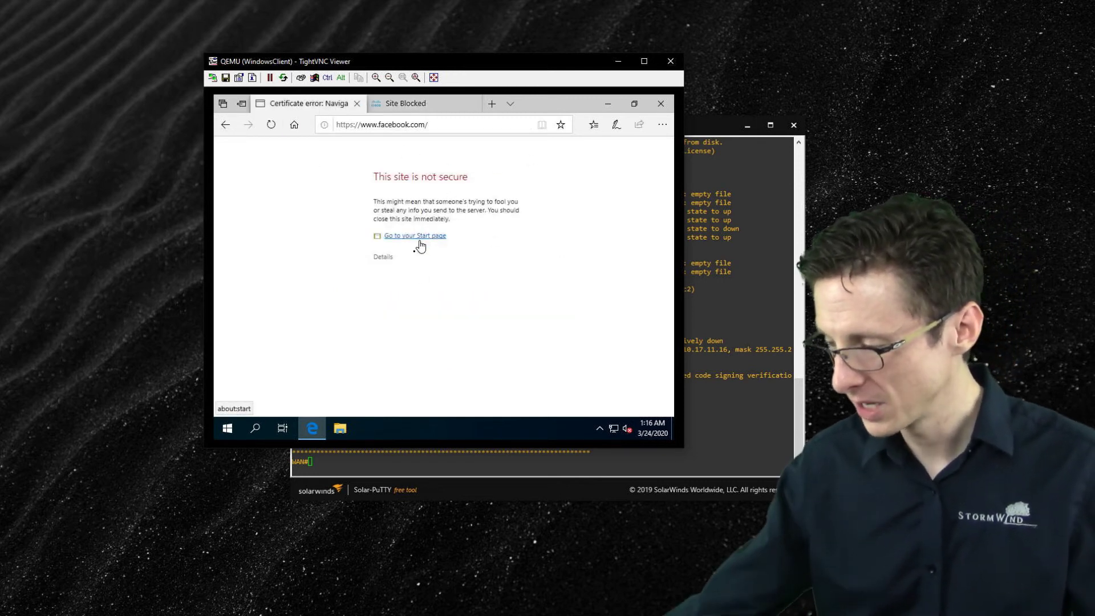
left_click(390, 261)
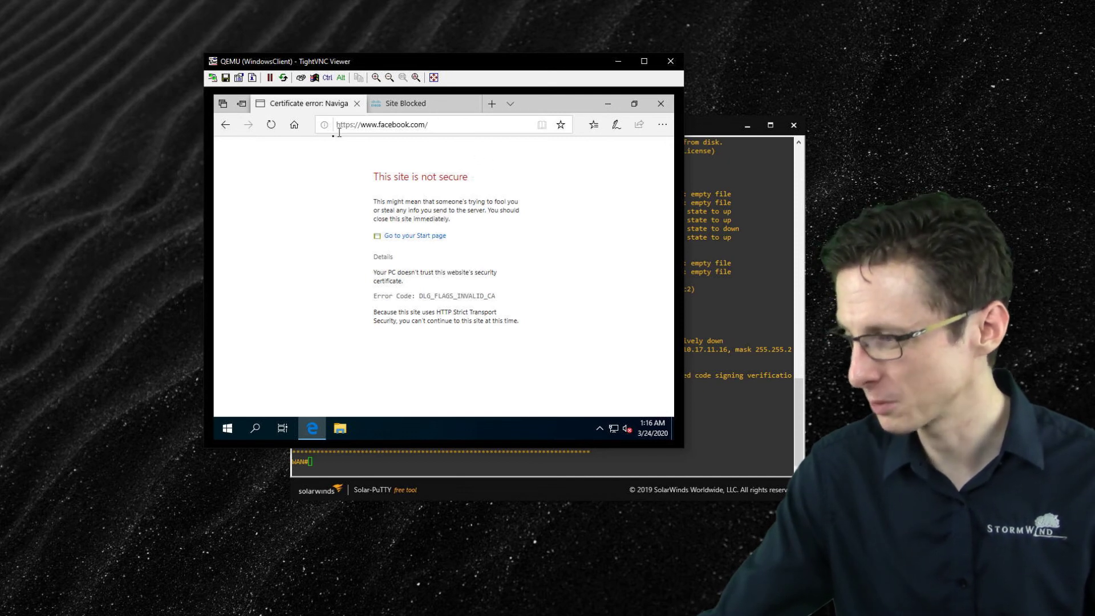
mouse_move(324, 132)
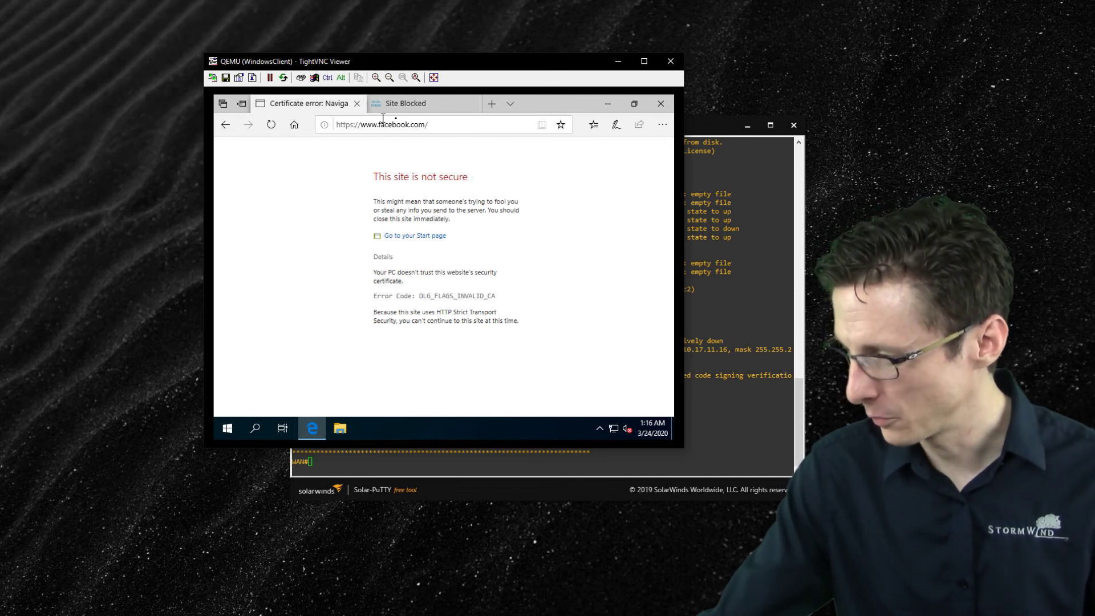
left_click(351, 124)
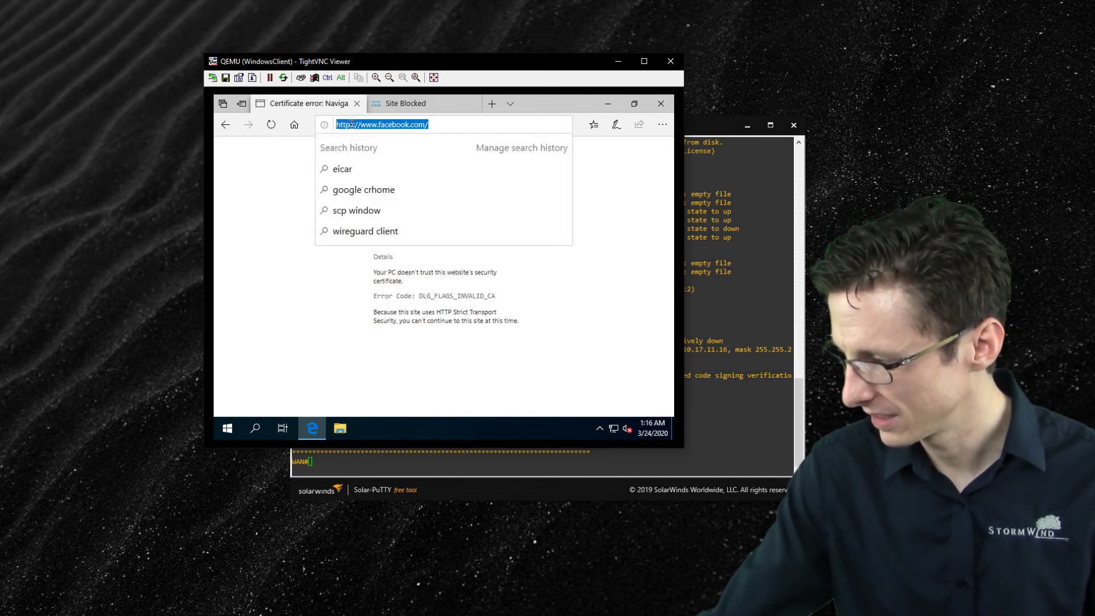
left_click(278, 204)
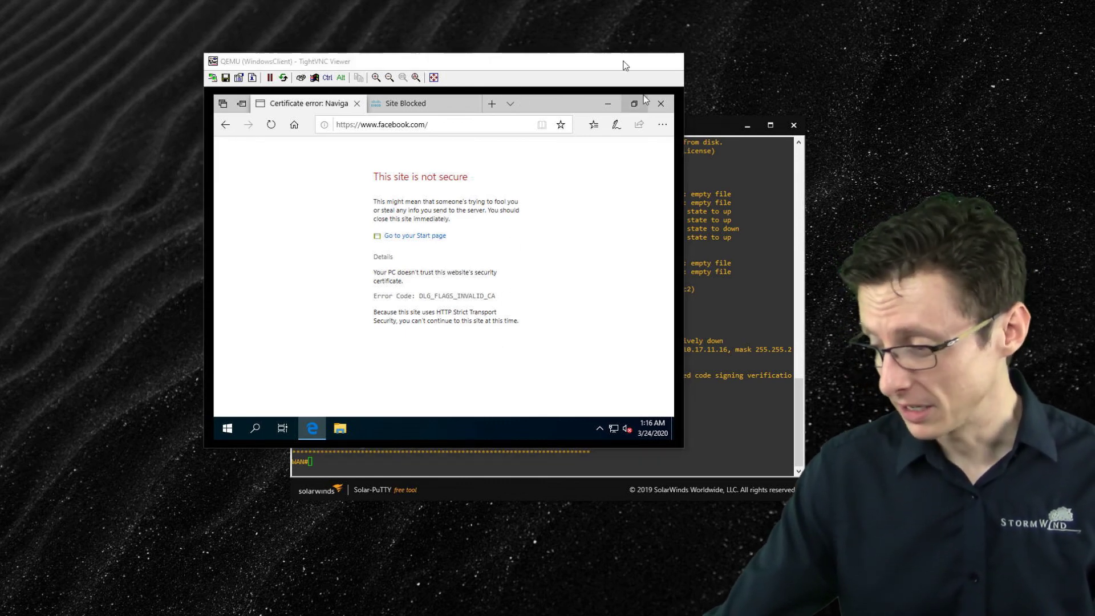
Minimize the TightVNC window and return to Umbrella's All Policies page in the browser.
left_click(618, 61)
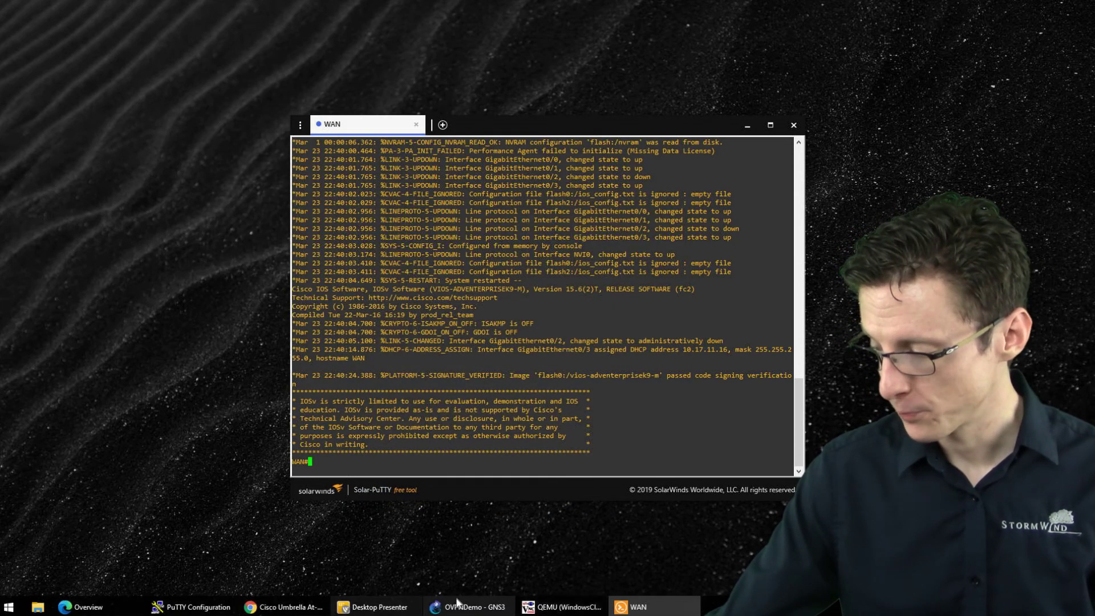
mouse_move(469, 606)
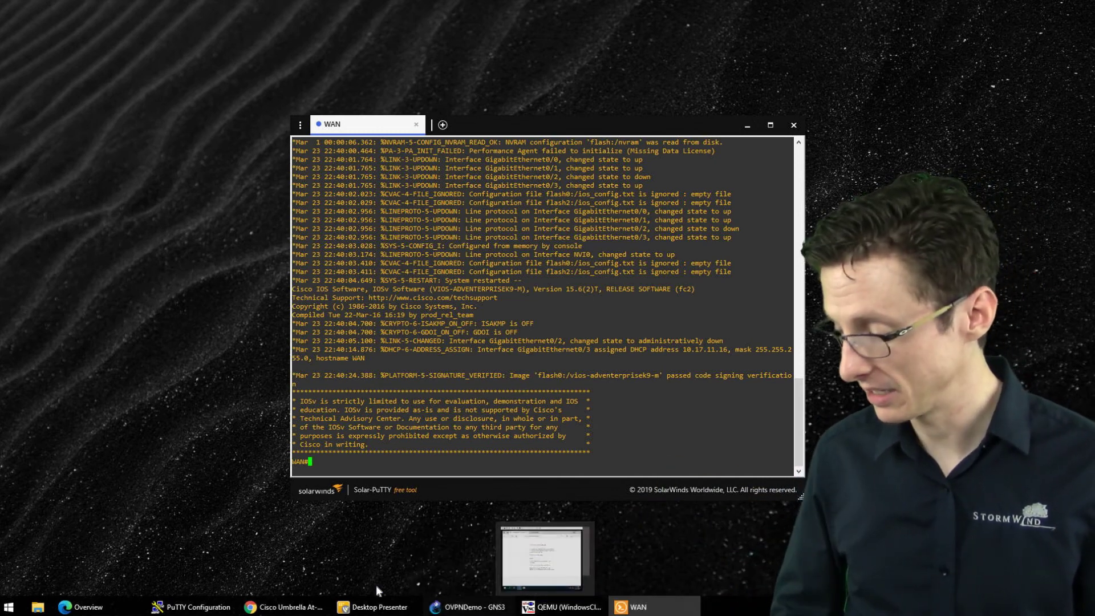
left_click(285, 606)
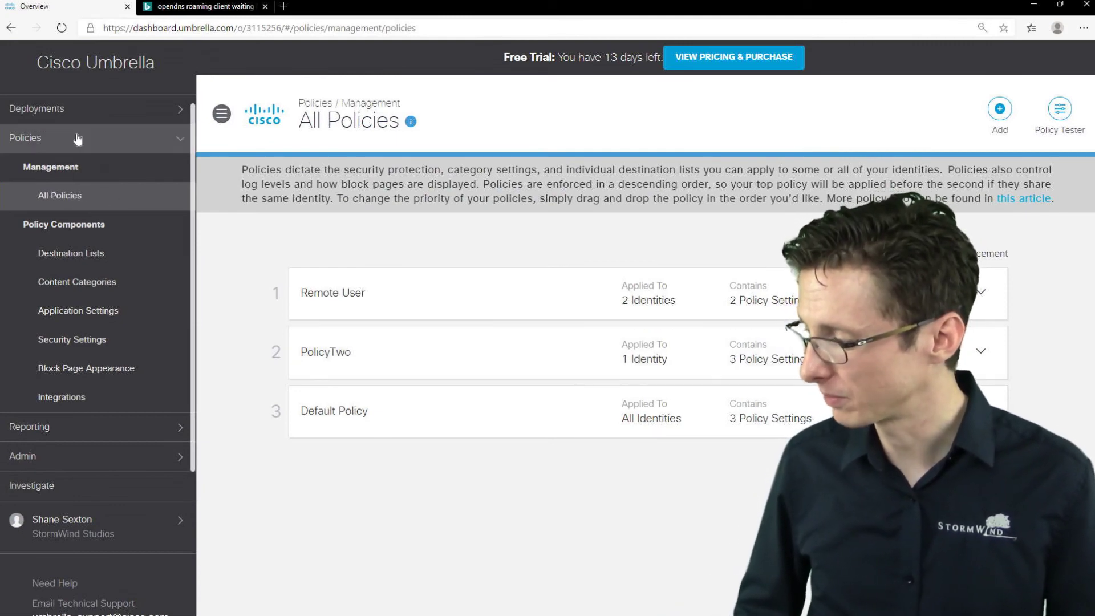
Open Reporting > Security Overview, showing 118 total and 2 blocked requests over 24 hours.
left_click(52, 110)
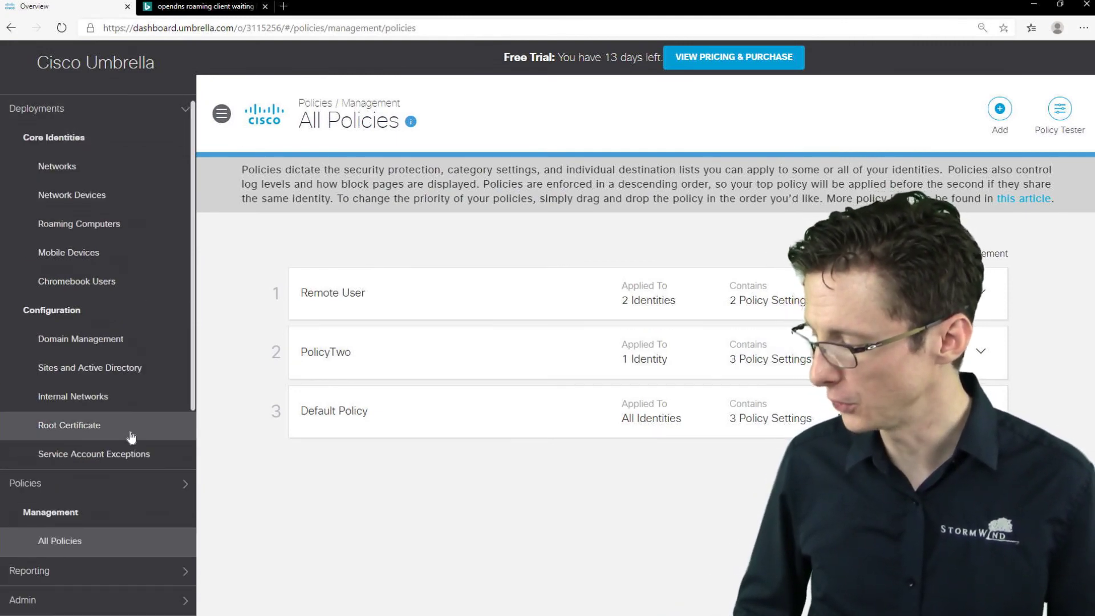
scroll(120, 354, "down", 5)
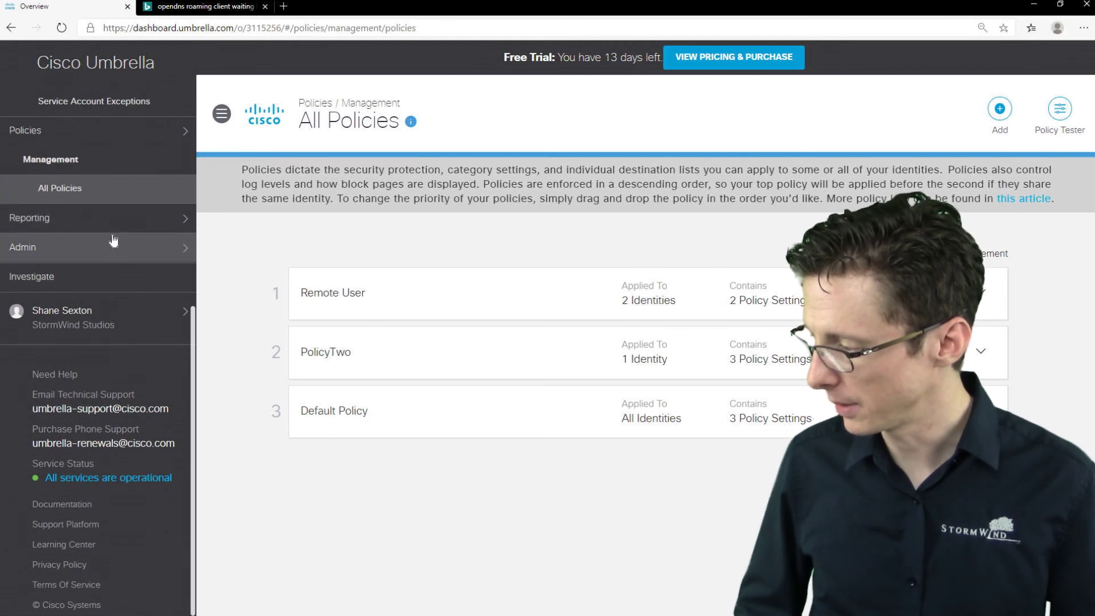
left_click(114, 218)
scroll(154, 285, "up", 1)
scroll(154, 302, "up", 3)
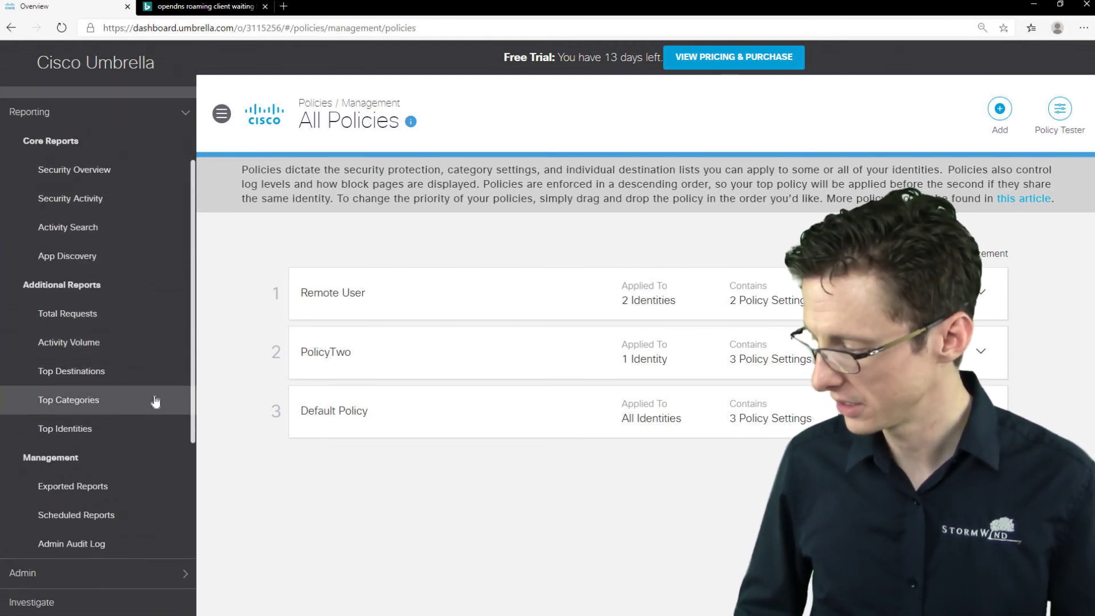
left_click(134, 171)
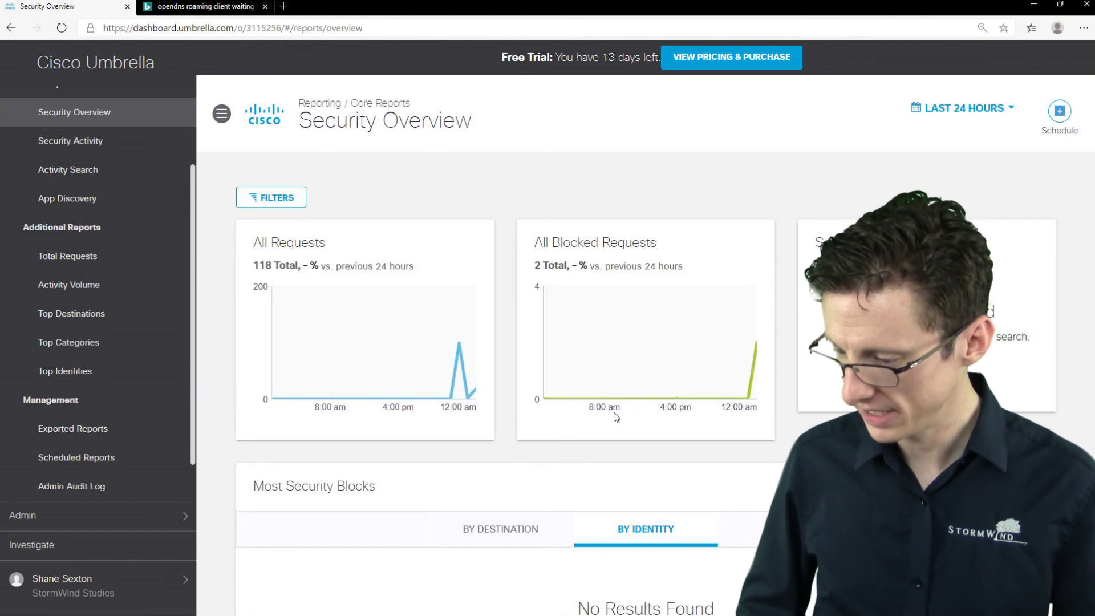
mouse_move(751, 374)
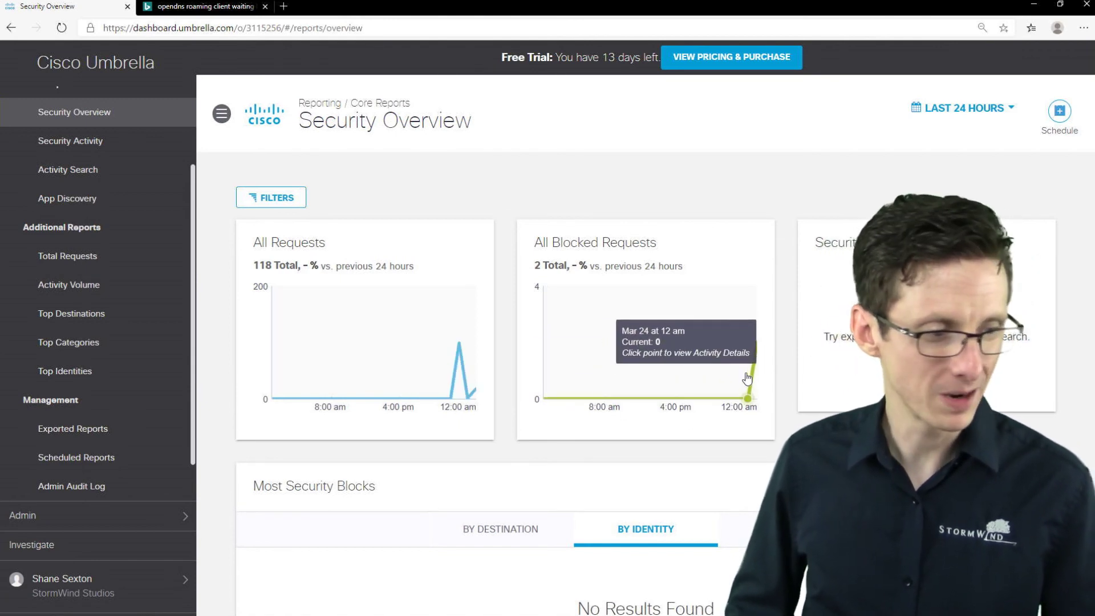
Drill from the All Blocked Requests chart into Activity Search filtered to blocked responses.
left_click(748, 375)
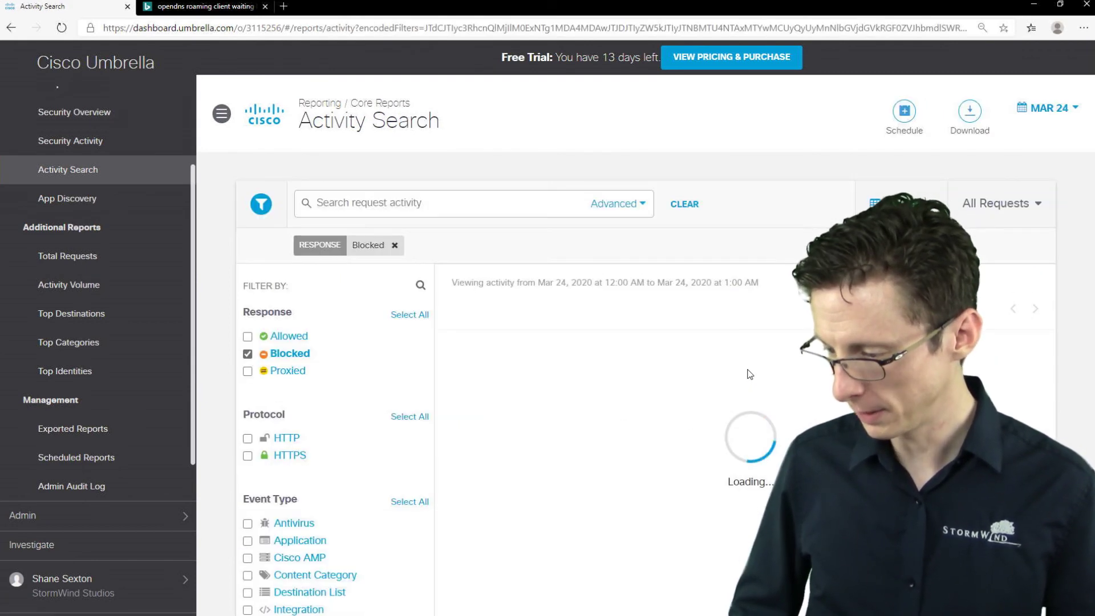
scroll(373, 244, "down", 3)
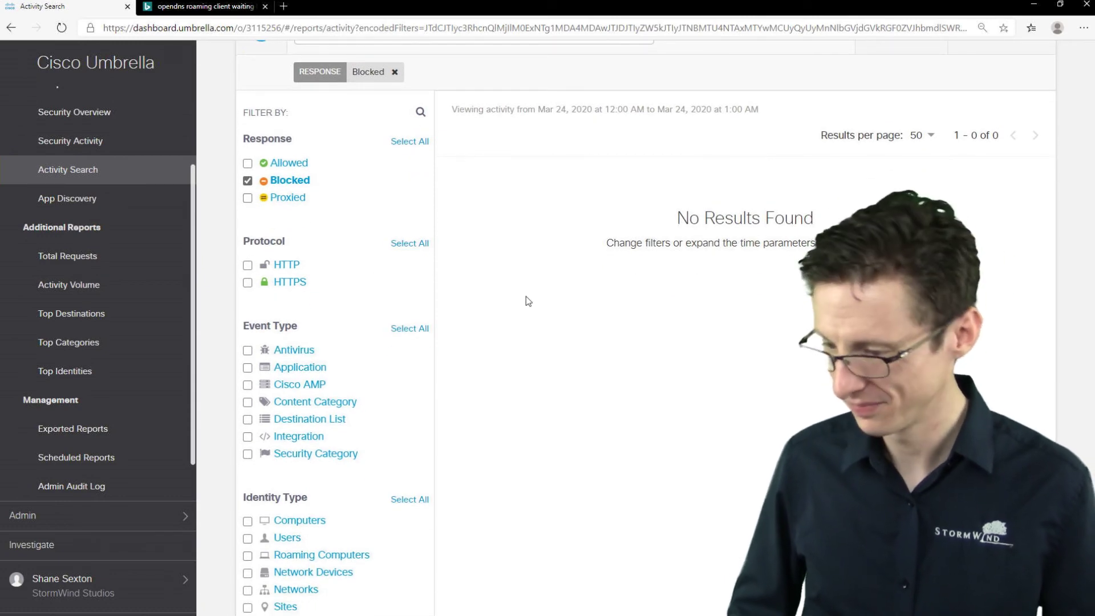
scroll(574, 310, "up", 3)
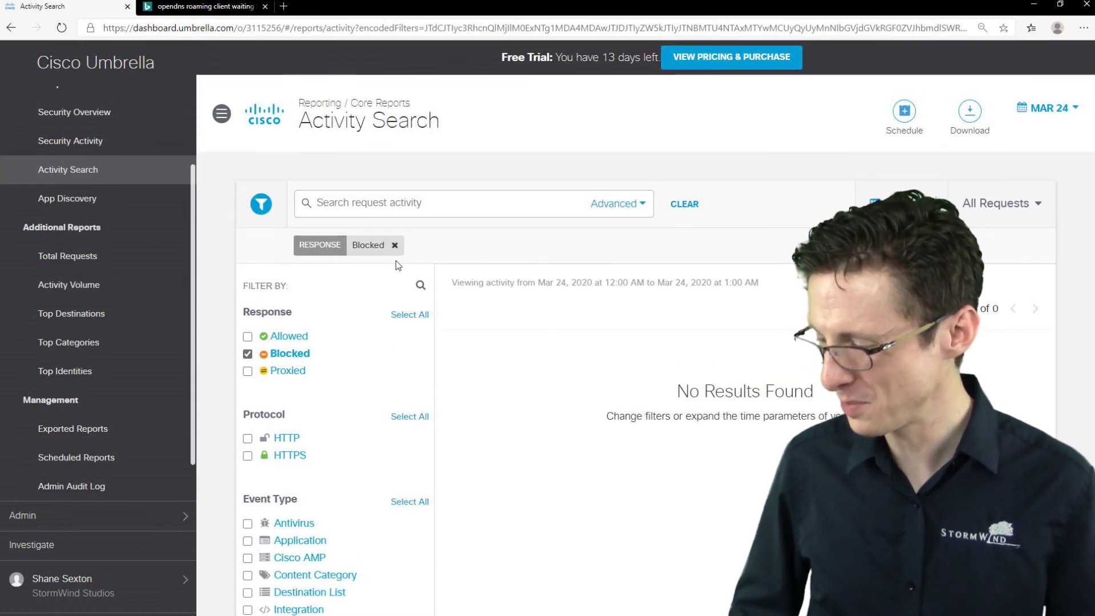
scroll(440, 285, "down", 10)
scroll(542, 318, "up", 10)
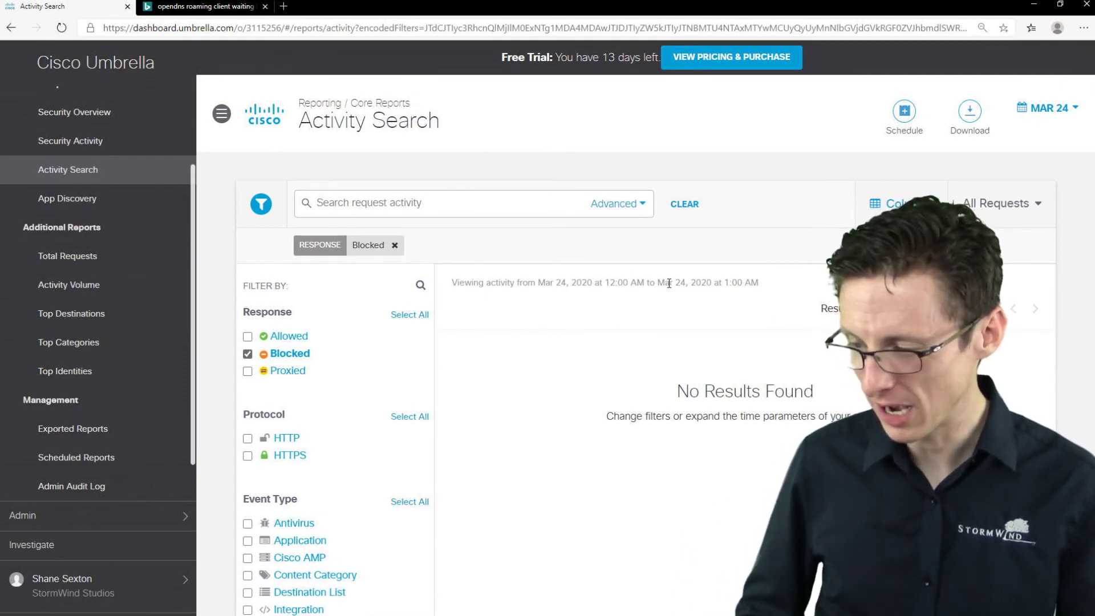
left_click_drag(599, 282, 799, 294)
left_click(780, 294)
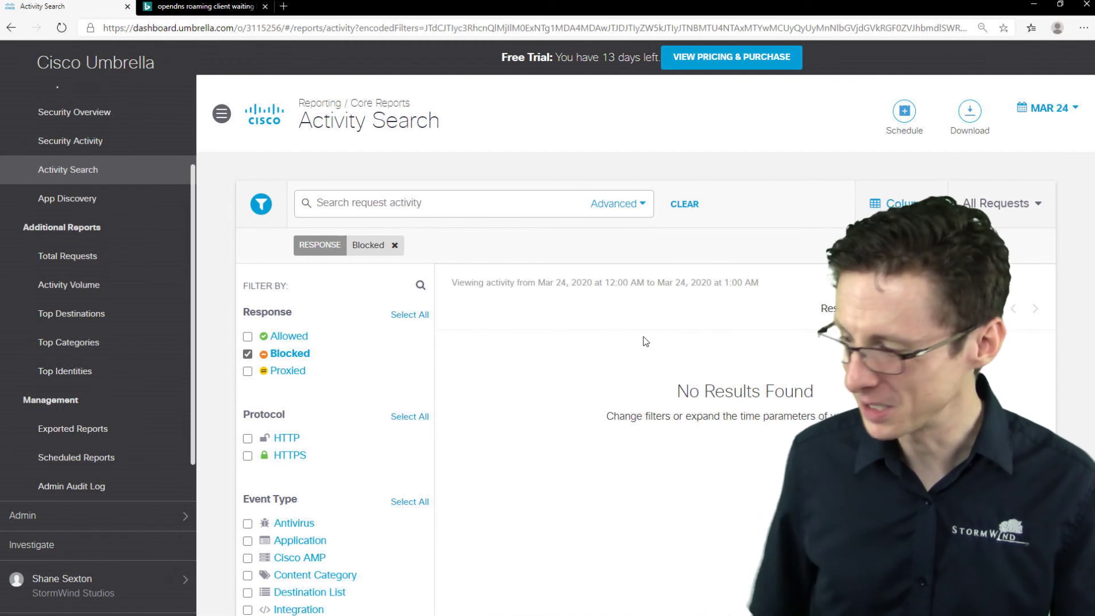
Remove the Response: Blocked filter to show all traffic, including Emp1Laptop's settings-win.data.microsoft.com request.
left_click(394, 244)
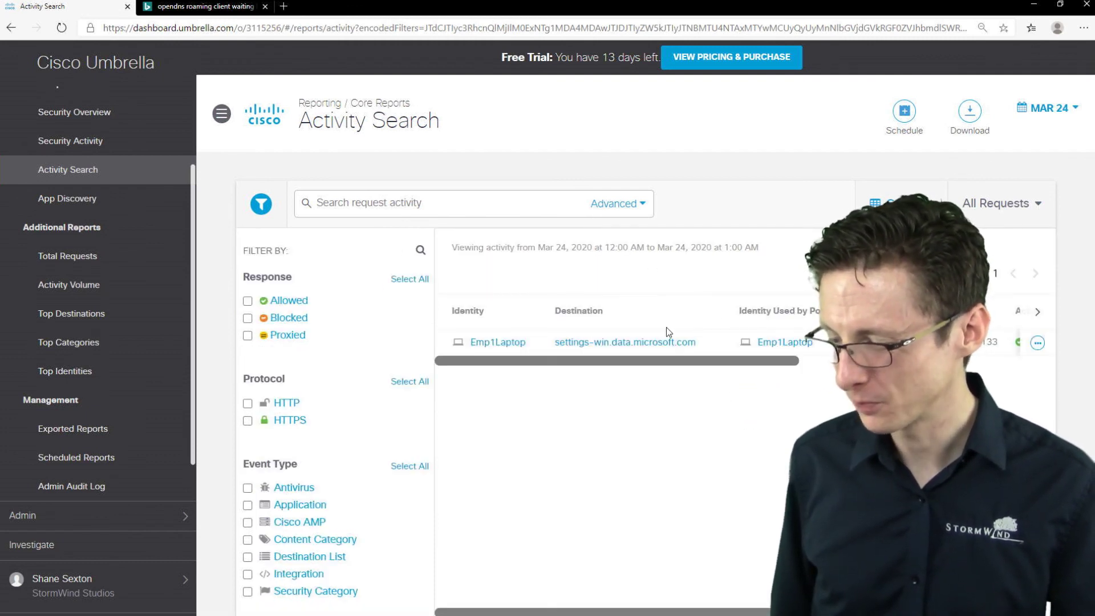
left_click_drag(683, 360, 582, 359)
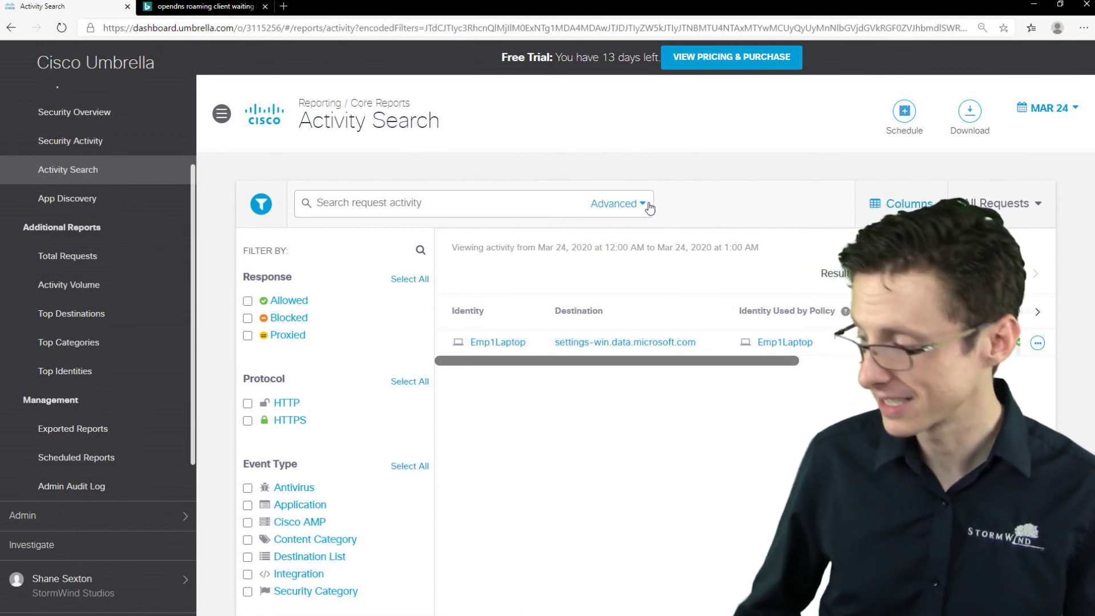
scroll(435, 284, "down", 6)
scroll(450, 401, "down", 6)
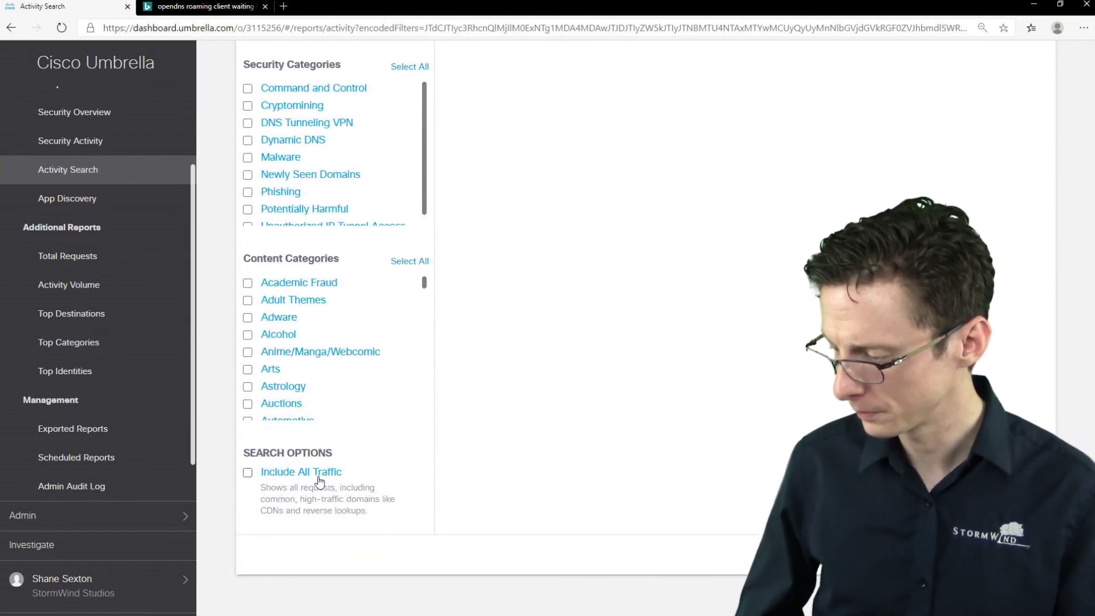
scroll(535, 479, "up", 13)
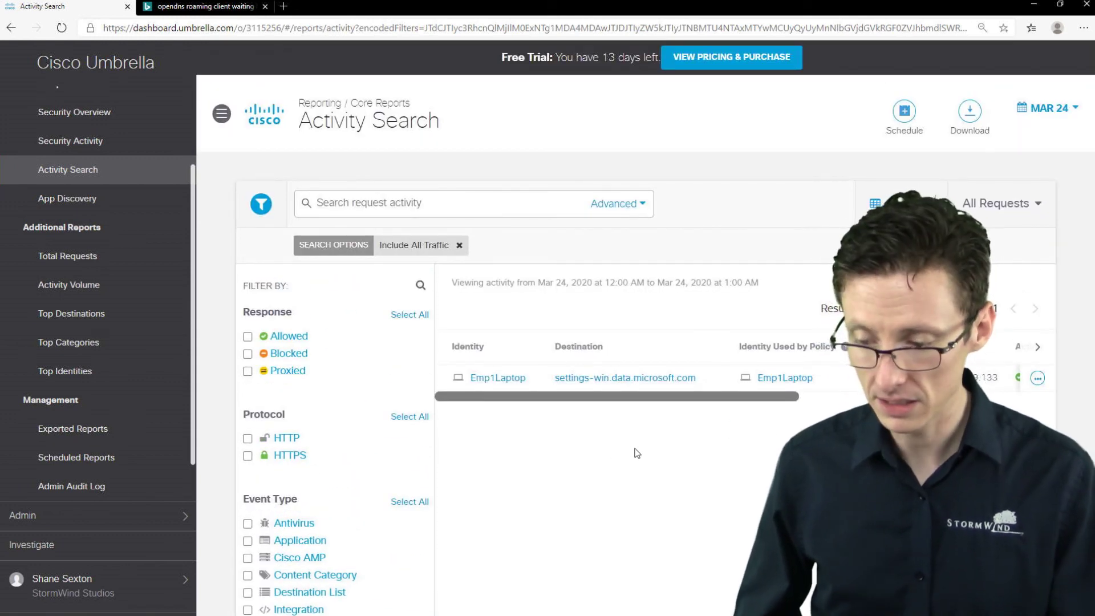
left_click_drag(761, 401, 831, 390)
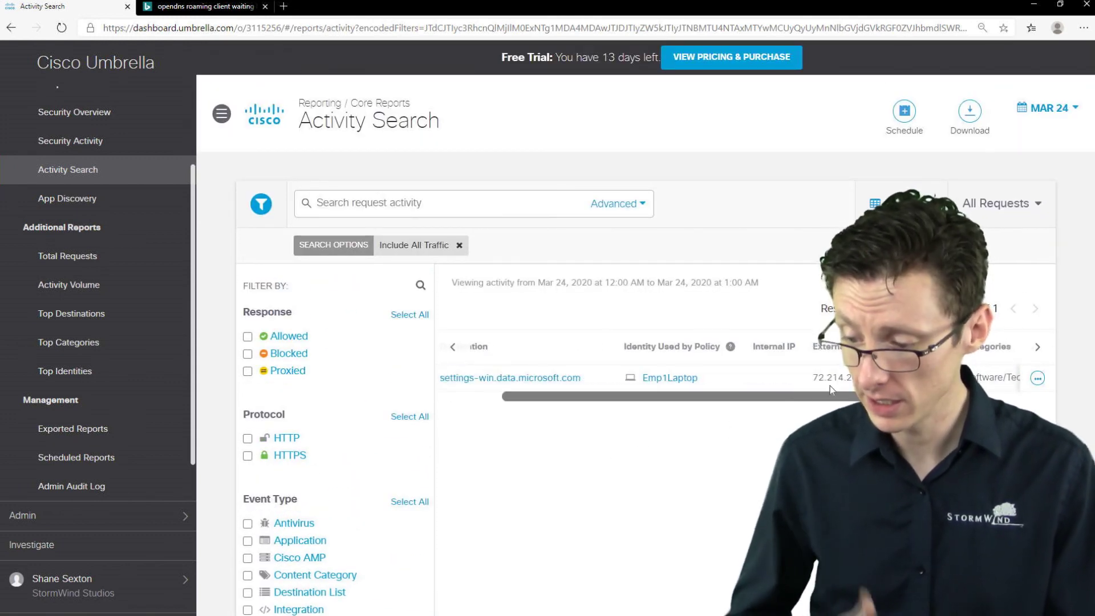